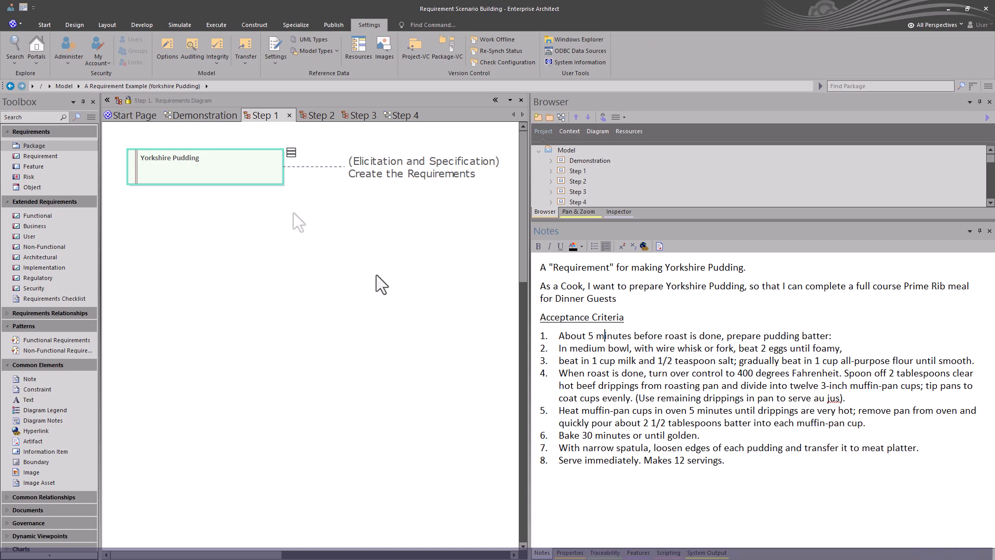
Step: Open the Step 2 diagram and widen the diagram area to read its analysis note
click(321, 119)
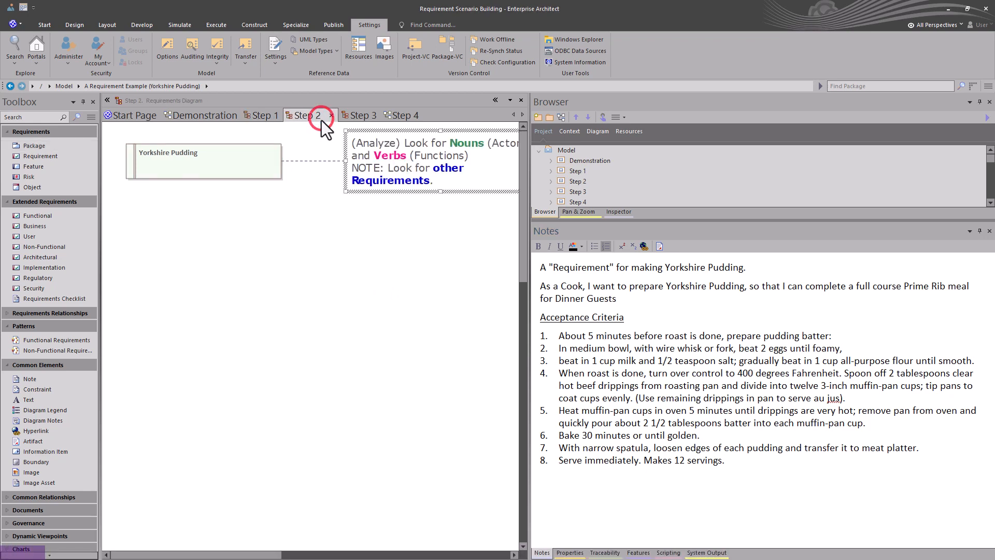
drag(530, 275, 627, 274)
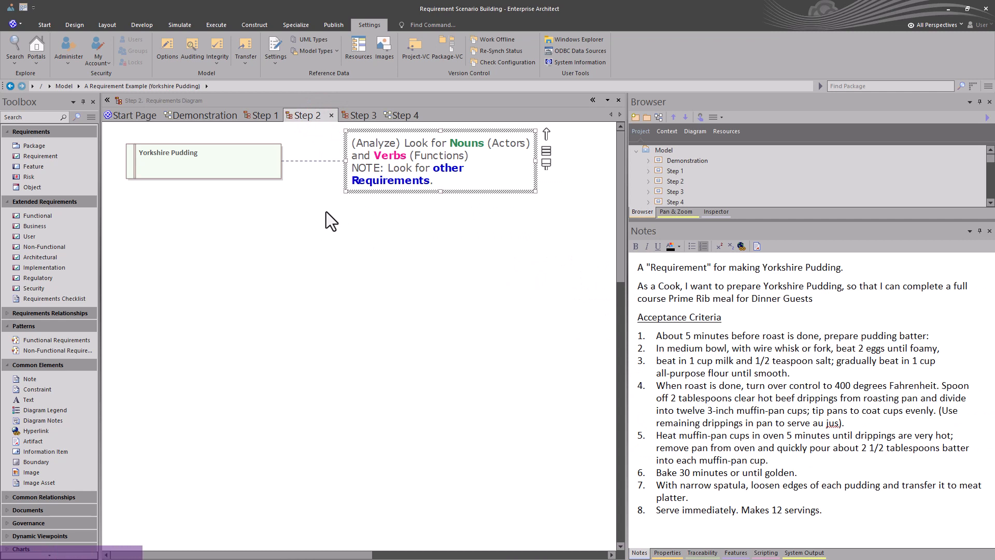
click(218, 162)
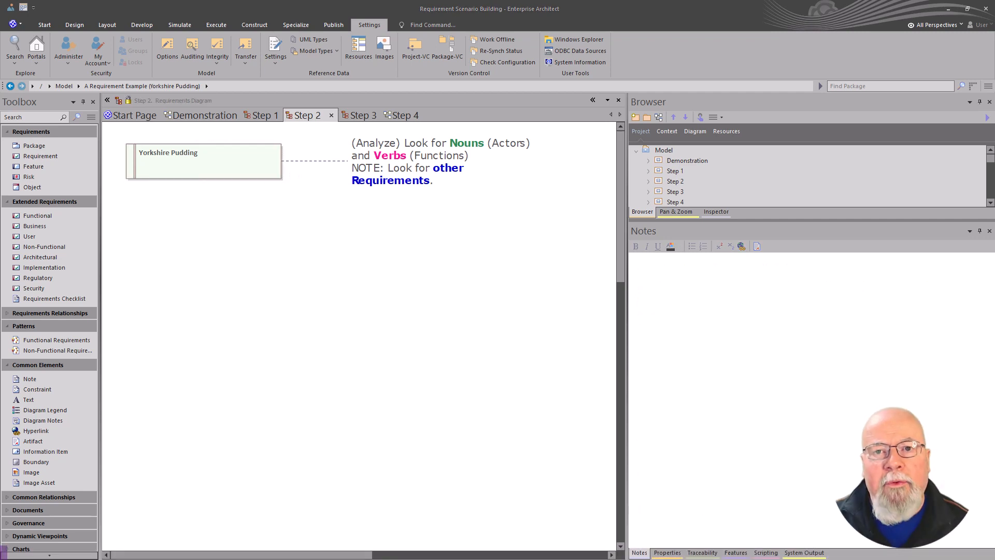
Step: Open the Step 3 use case diagram and inspect the Yorkshire Pudding requirement's notes
click(359, 118)
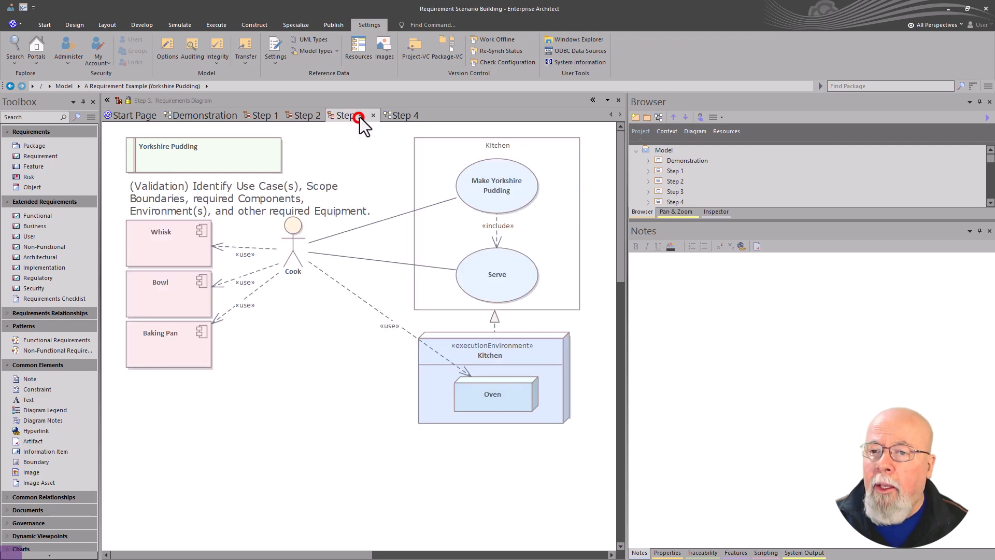
click(256, 162)
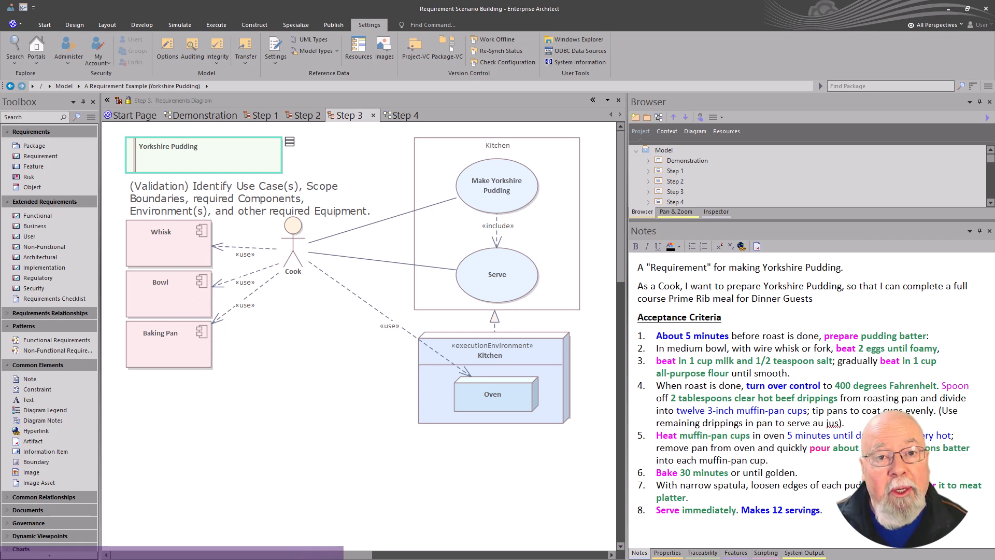
click(294, 343)
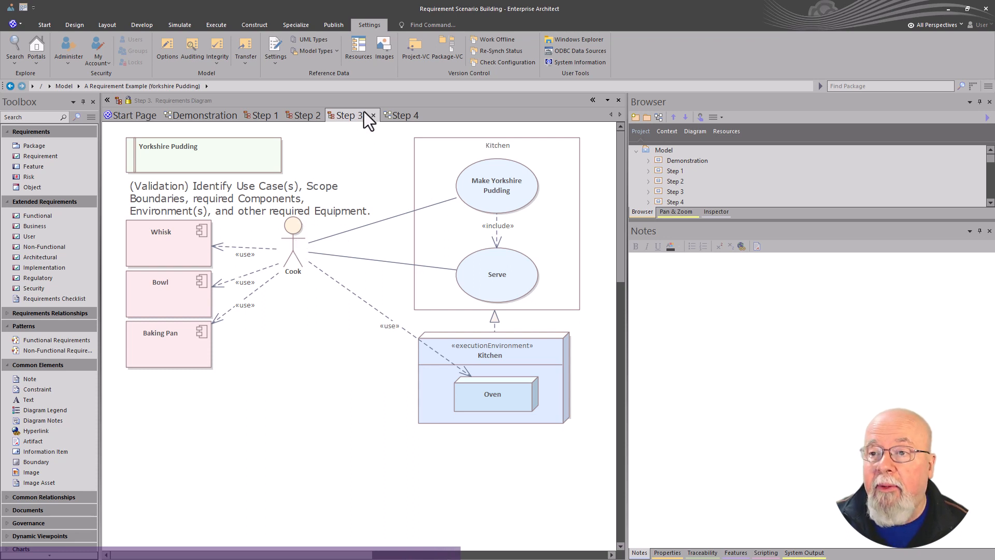
Step: Open the Step 4 class diagram and inspect the notes of the use case and the Yorkshire Pudding requirement
click(397, 114)
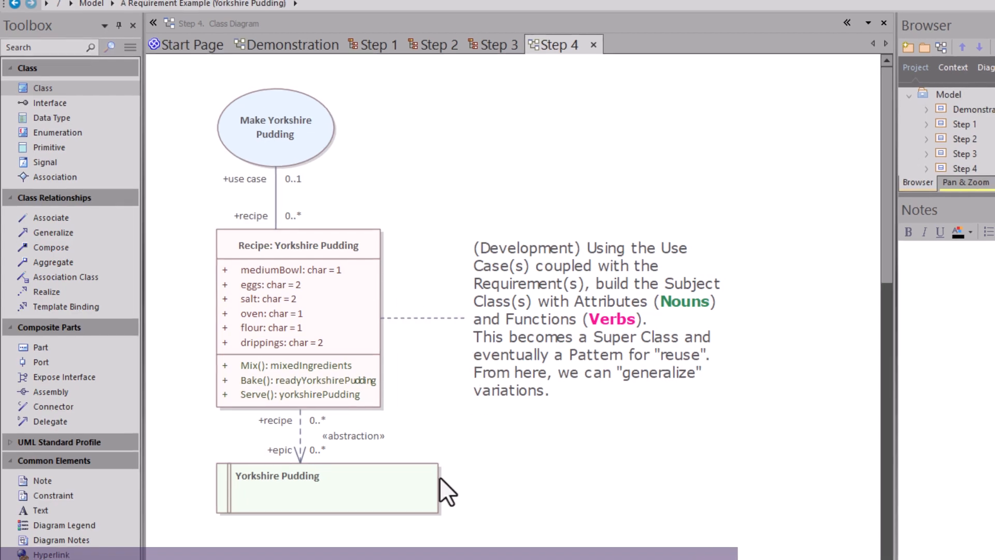
click(413, 497)
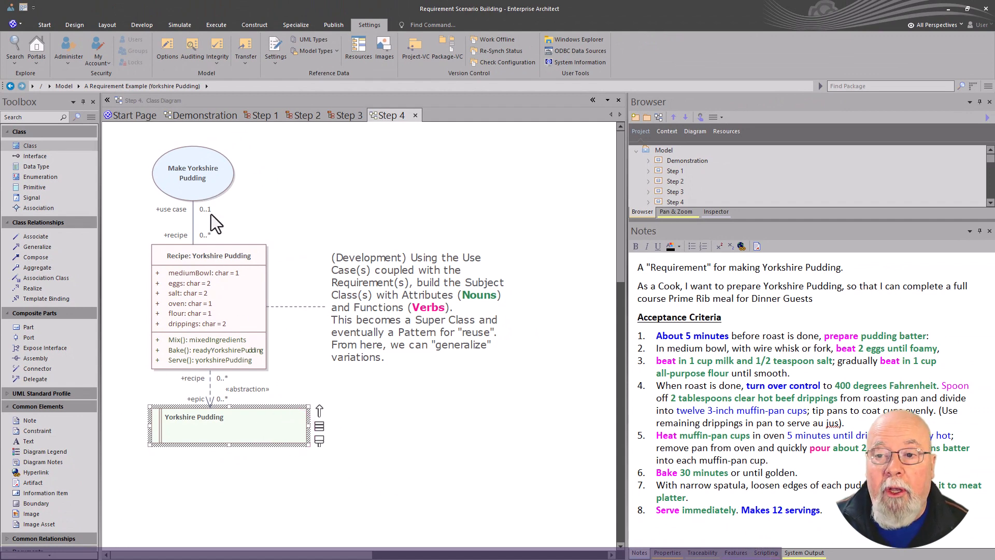
click(192, 179)
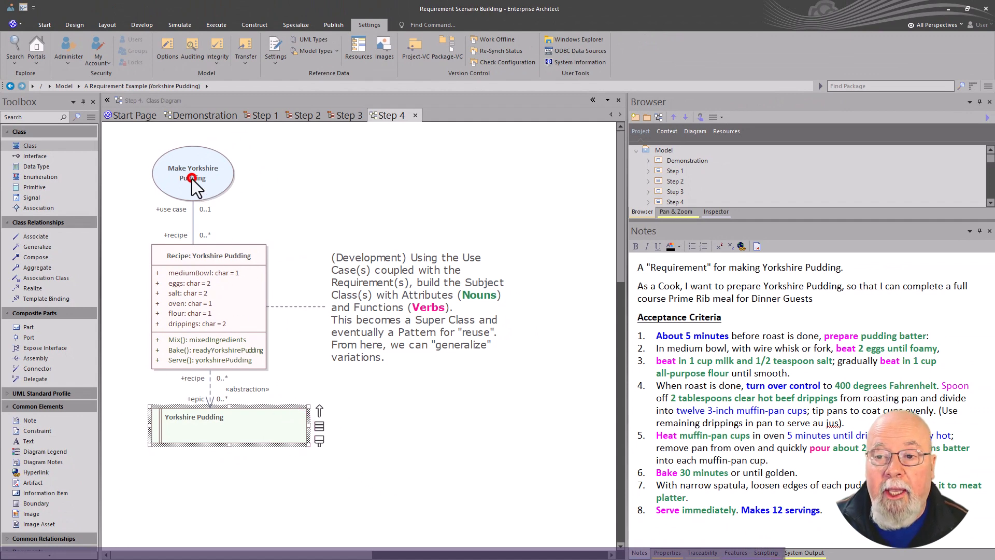
click(276, 427)
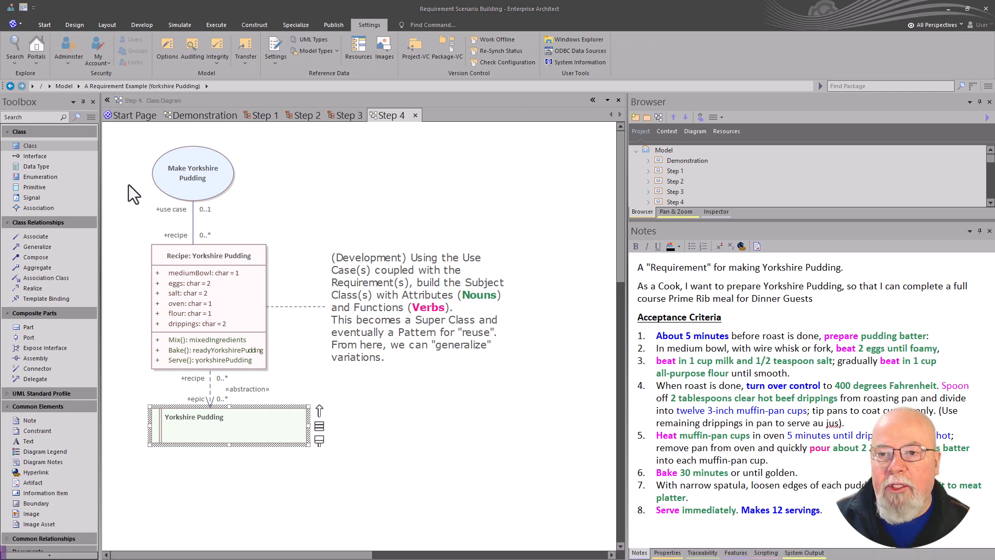
Step: Open the Demonstration diagram and widen the diagram pane to show all four step panels
click(196, 117)
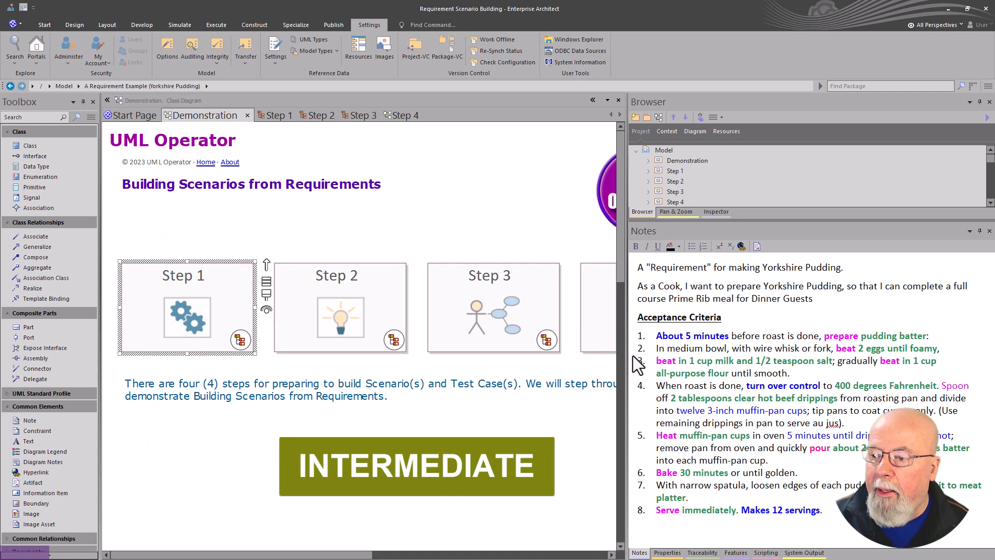
drag(627, 356, 717, 361)
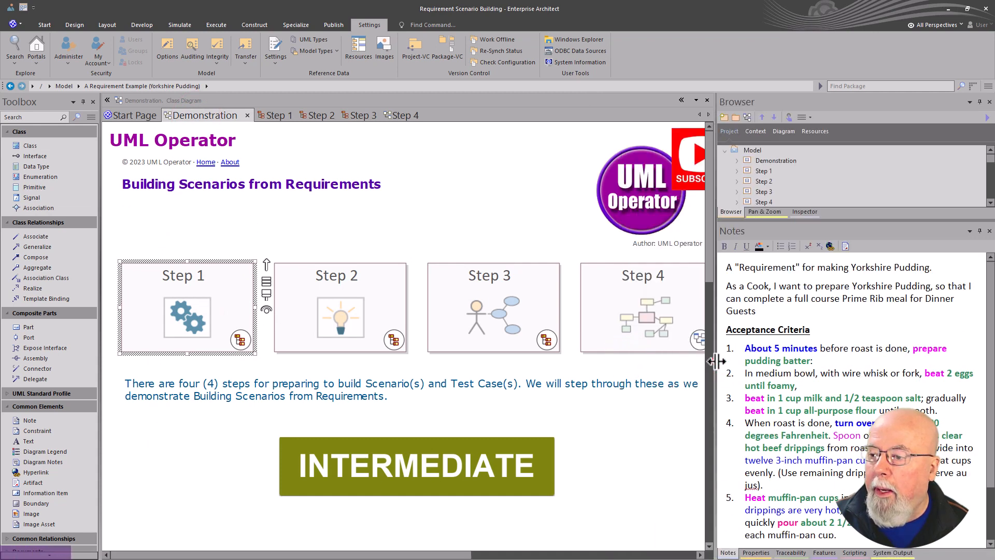
drag(716, 361, 740, 364)
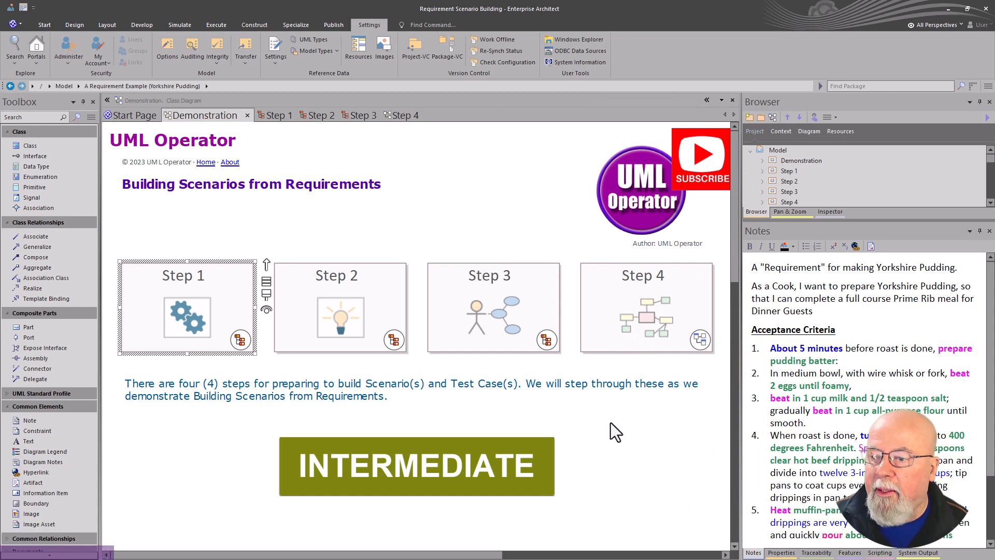
click(627, 422)
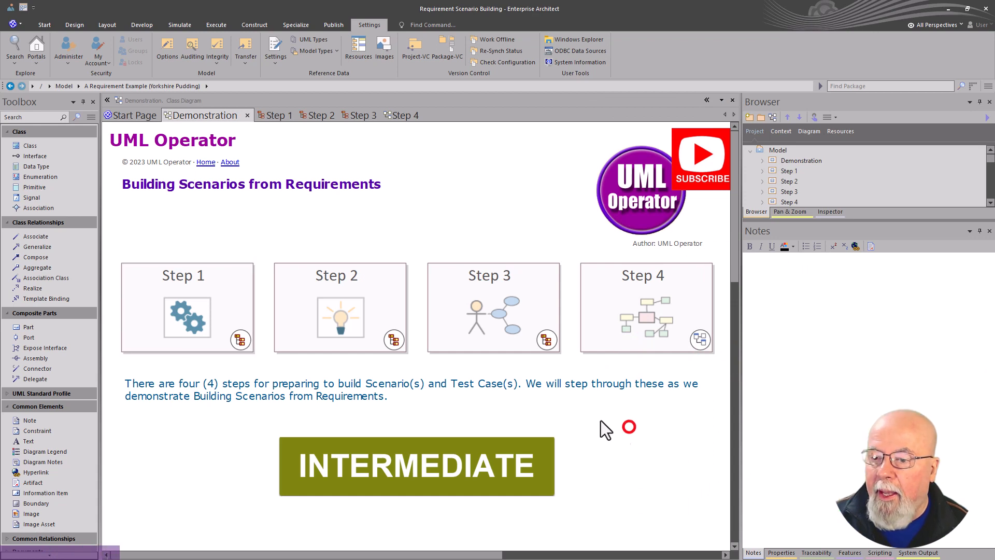
Step: Open the linked Requirements Engineering/Development diagram and close all other open tabs
double_click(385, 384)
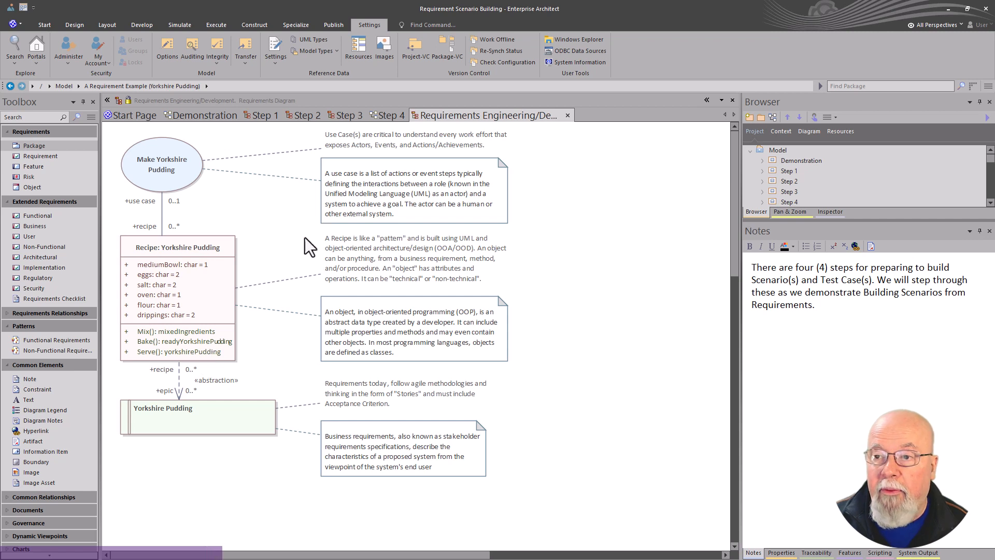
right_click(469, 114)
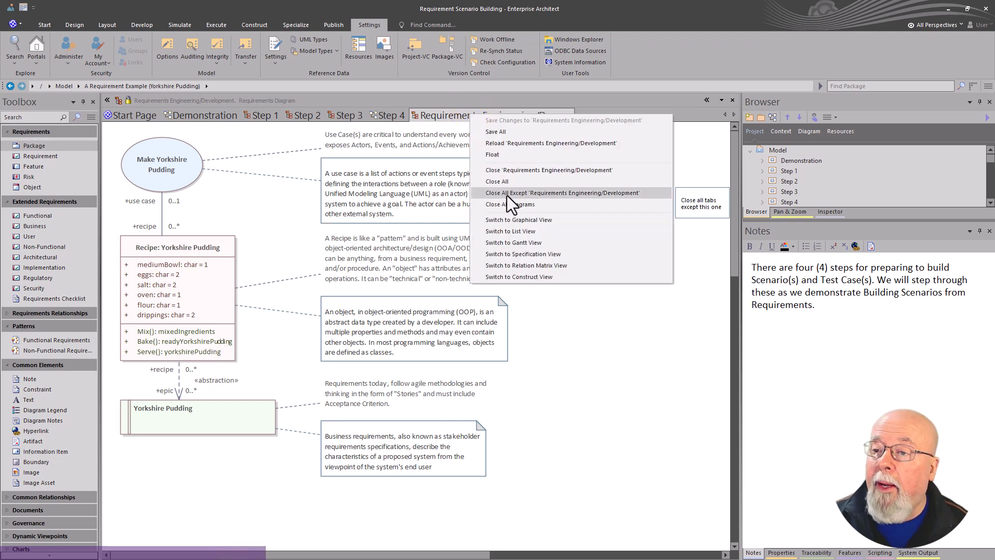
click(520, 197)
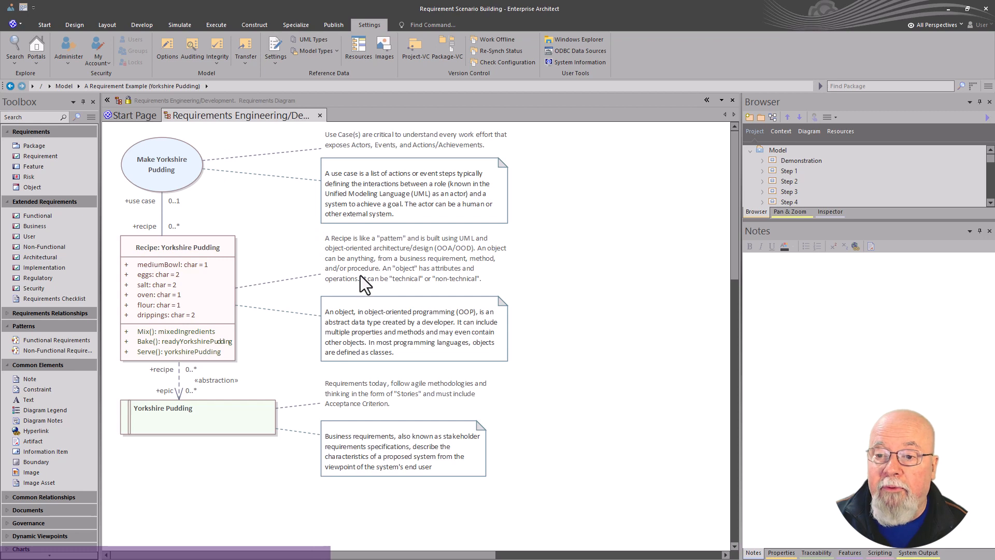
Step: Select the Yorkshire Pudding requirement and read through its acceptance criteria notes
click(249, 430)
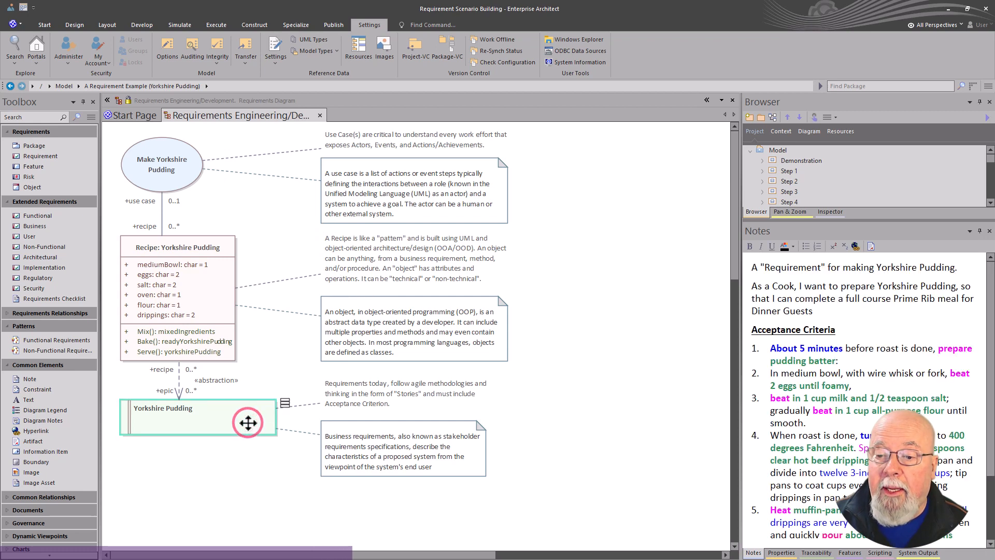
drag(741, 378, 722, 379)
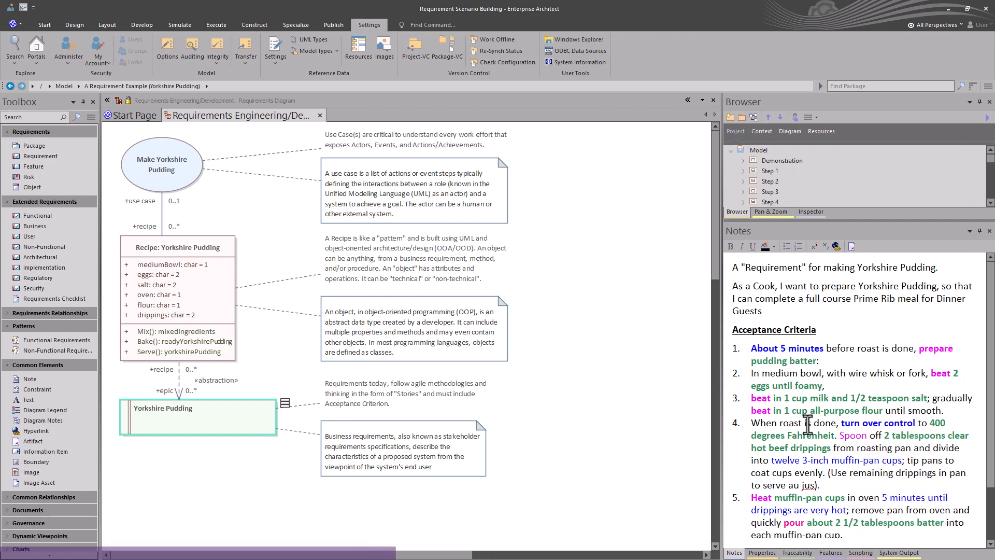
scroll(827, 390, down, 1)
scroll(827, 389, down, 1)
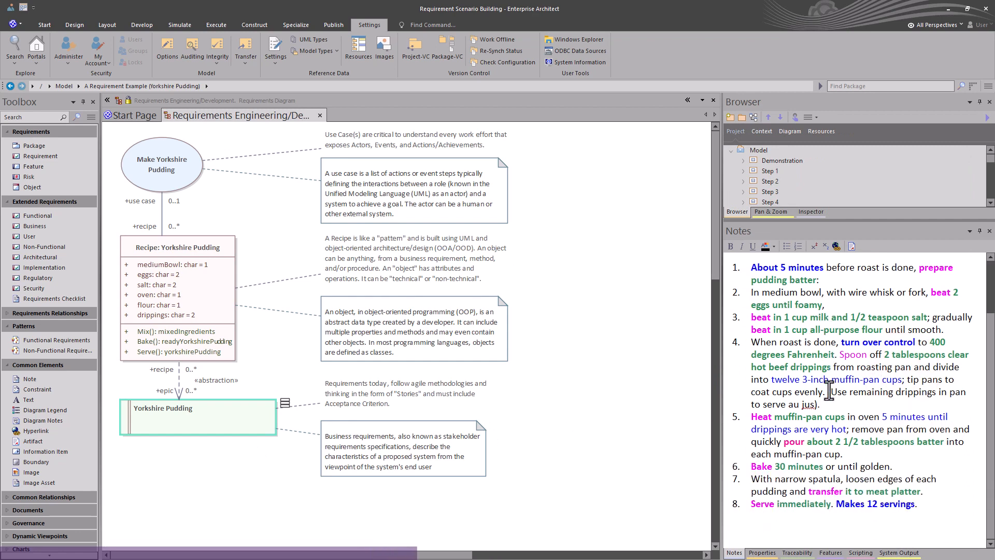
scroll(829, 390, up, 2)
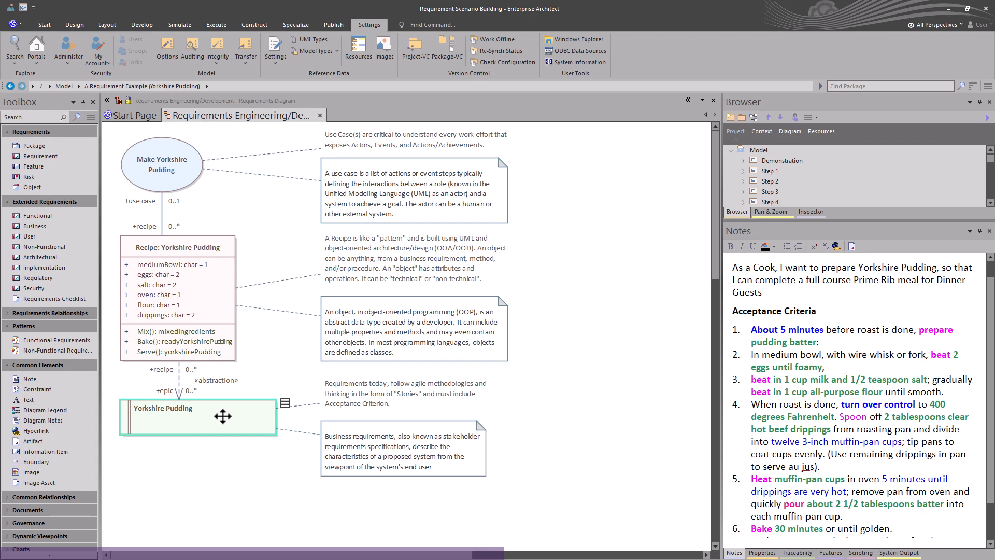
Step: Open the Yorkshire Pudding requirement's properties at its Scenarios page
double_click(223, 416)
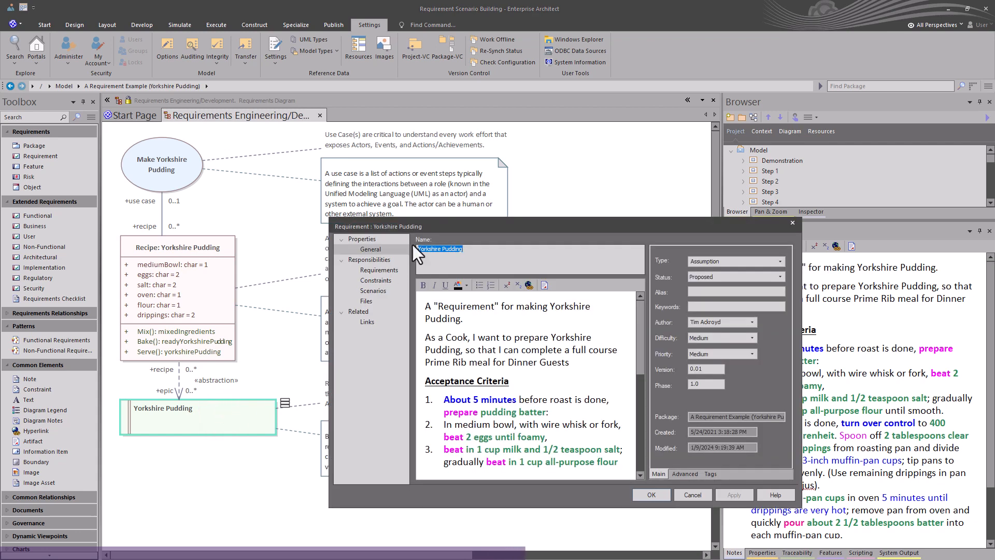
click(483, 339)
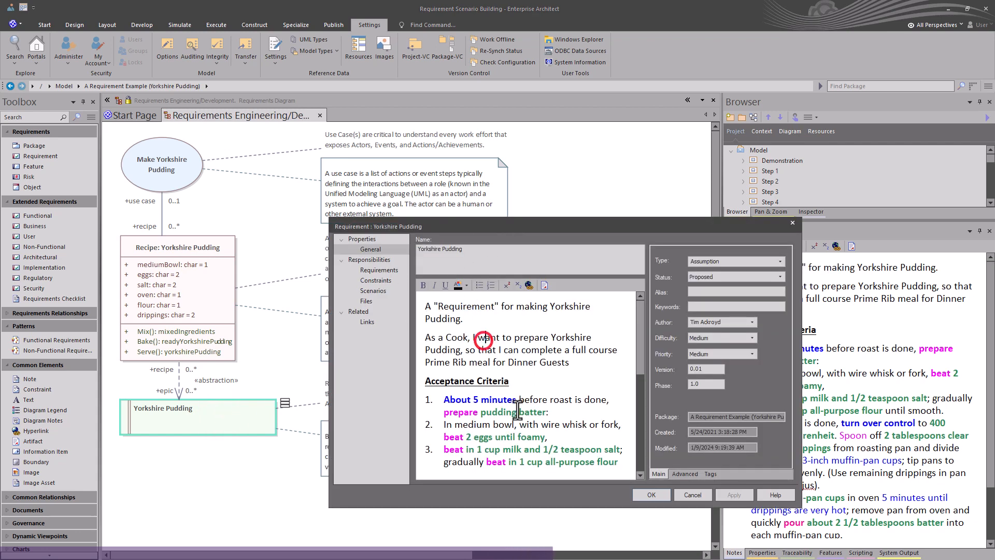
click(372, 291)
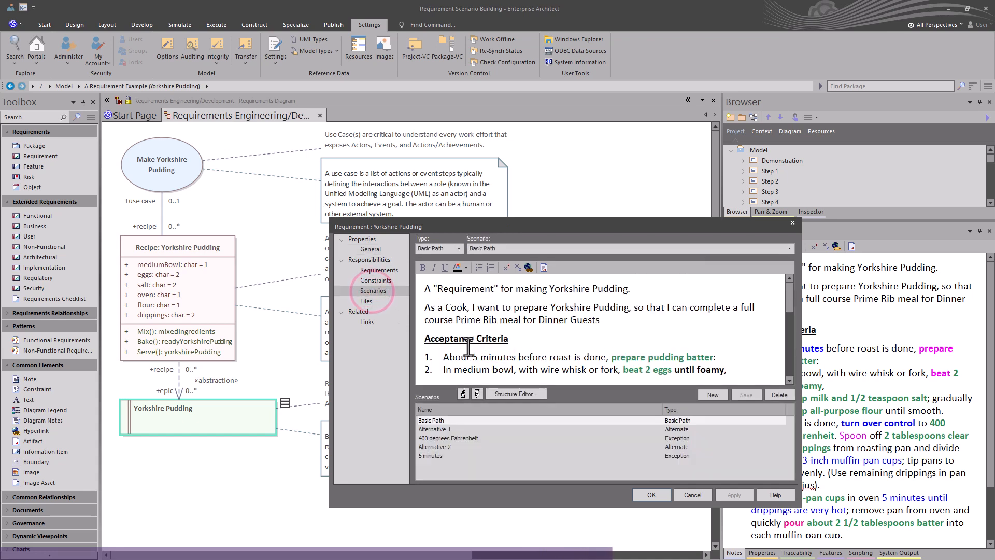
Step: Review the Basic Path scenario text and open it in the Structure Editor
scroll(511, 314, down, 3)
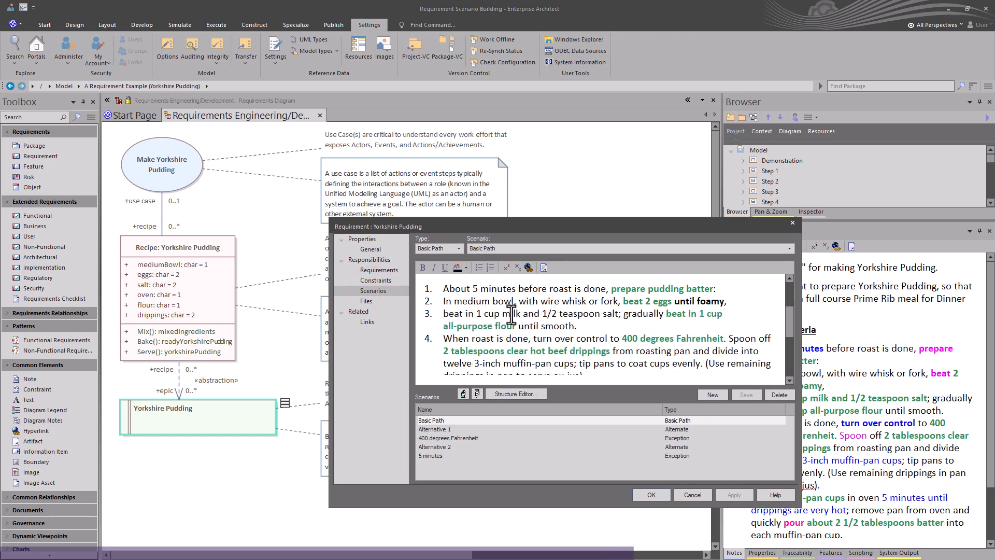
scroll(511, 314, down, 2)
scroll(511, 314, up, 2)
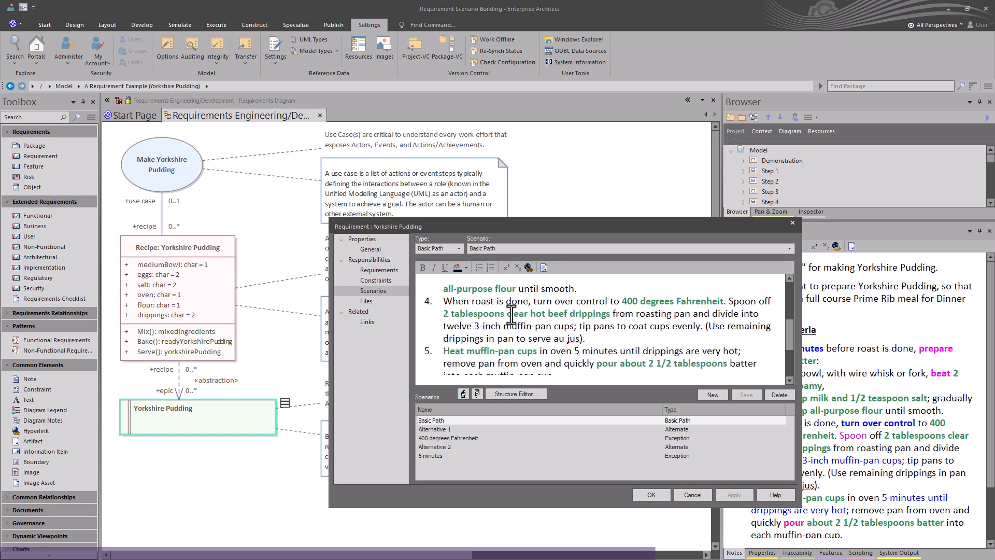
scroll(511, 313, up, 5)
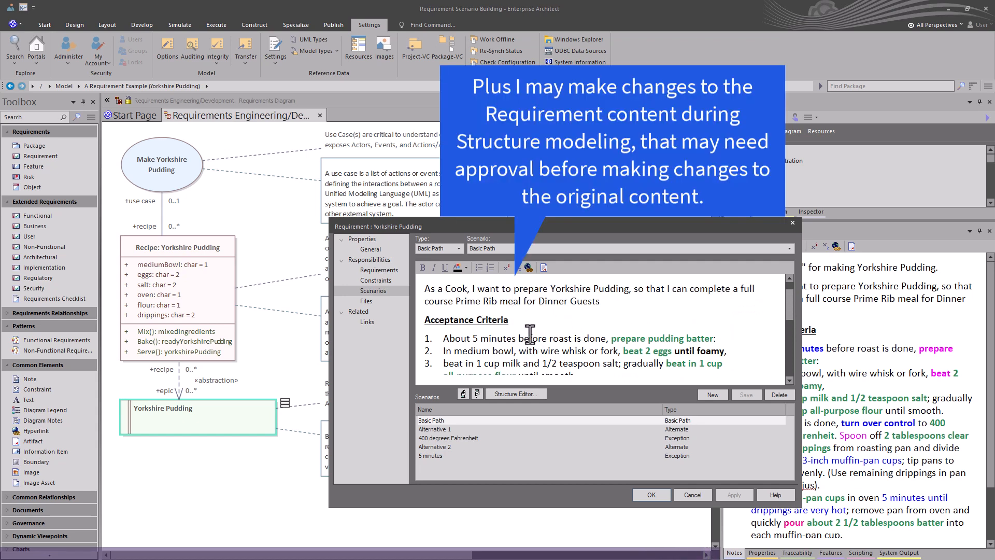
scroll(529, 334, down, 1)
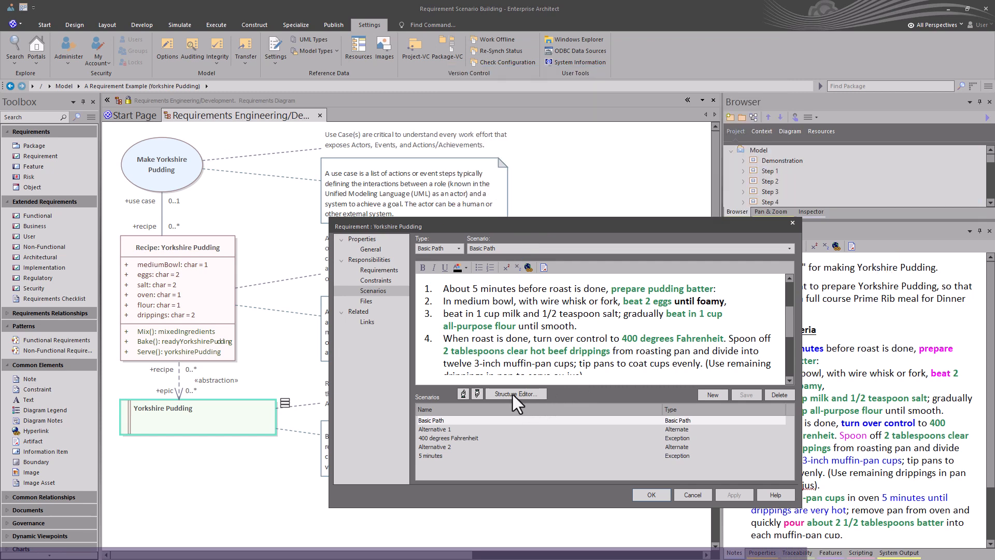
click(512, 394)
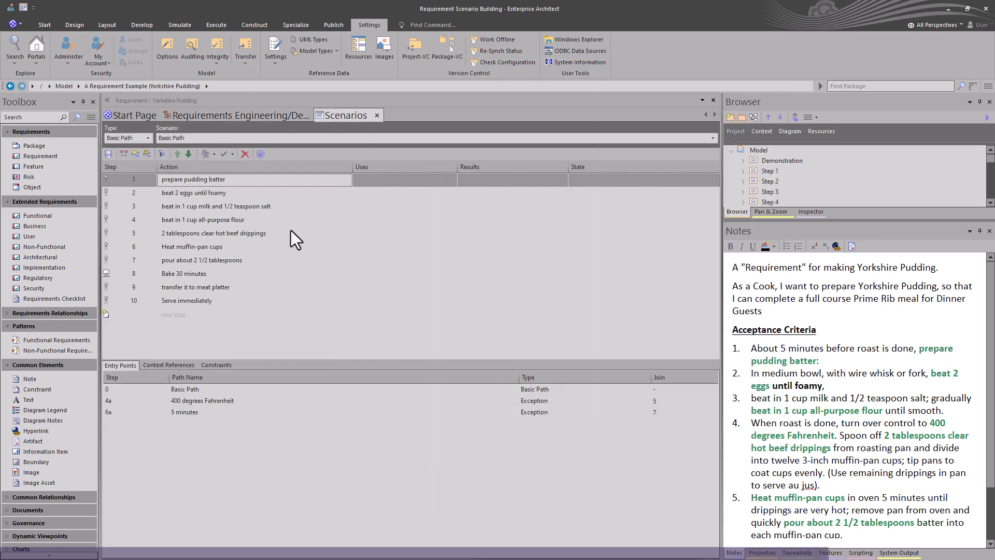
click(178, 185)
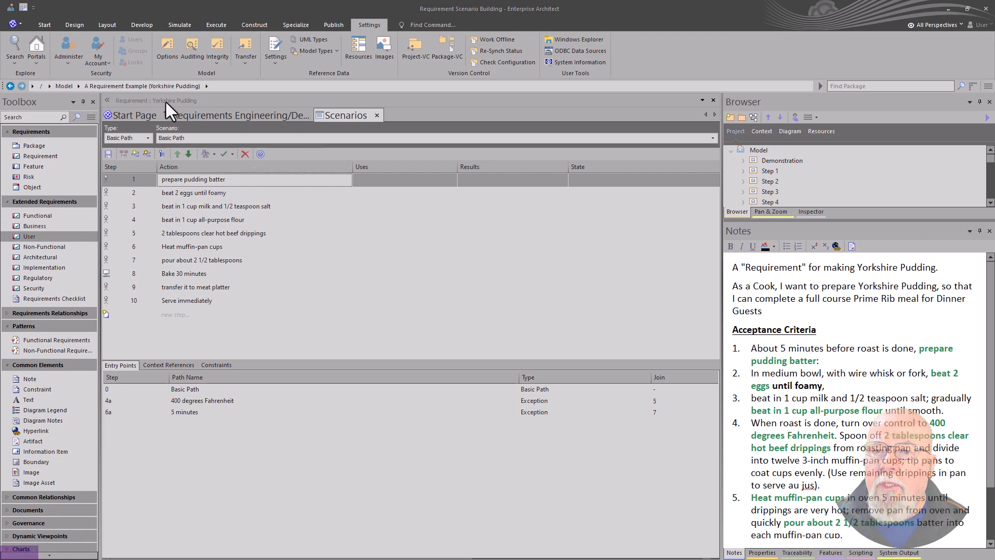
Step: Switch the workspace to the Scenarios user layout
click(21, 6)
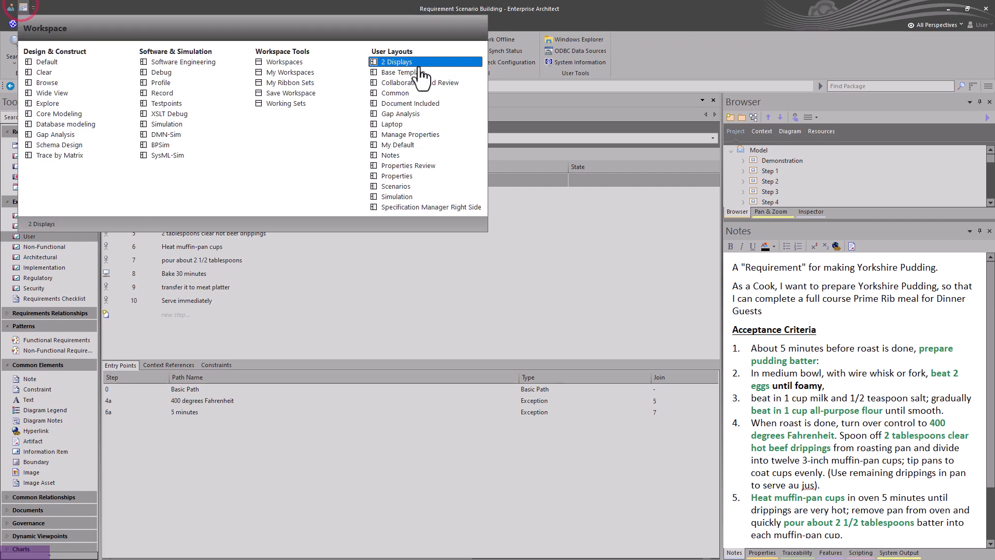
click(421, 189)
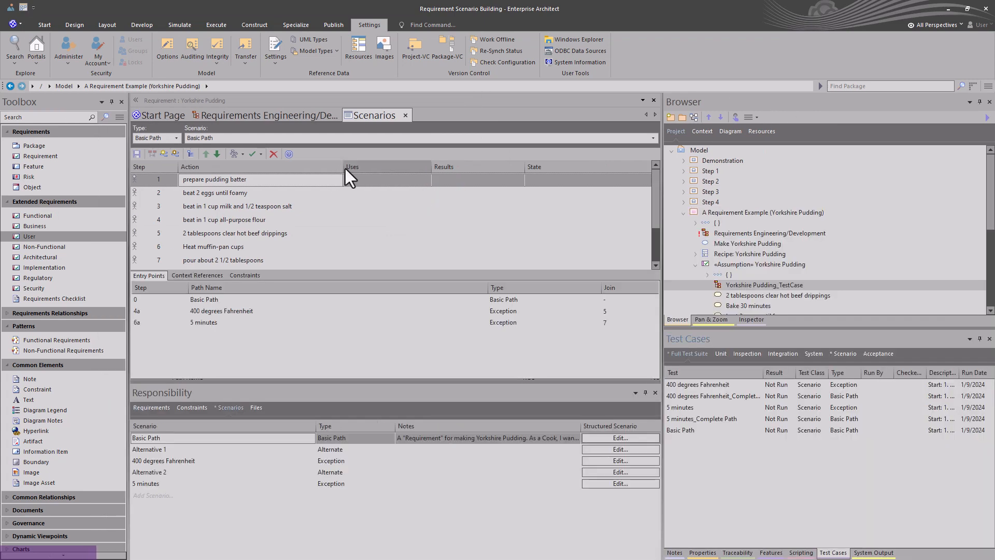
Step: Return to the requirements diagram and view the requirement's Requirements and Constraints responsibilities
click(279, 117)
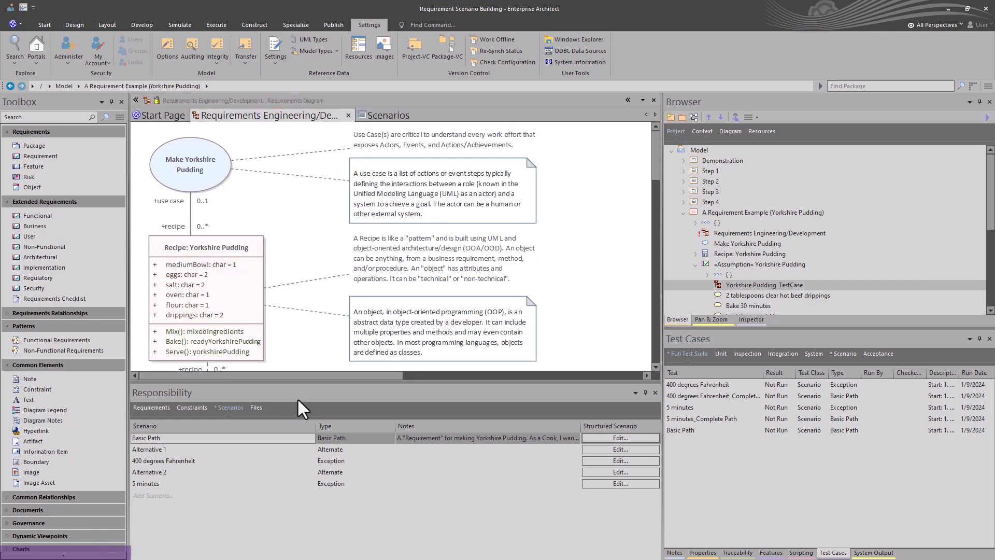
click(166, 410)
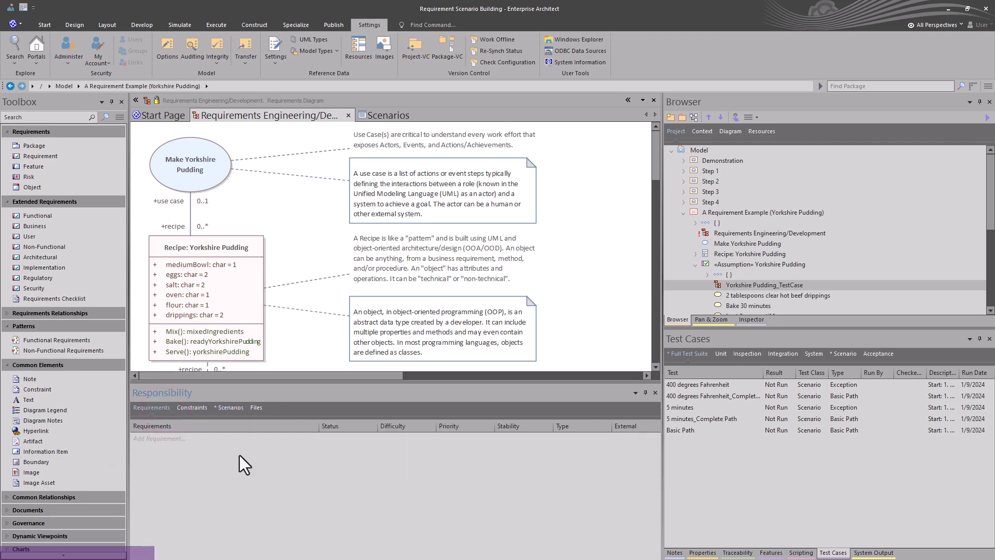
click(199, 407)
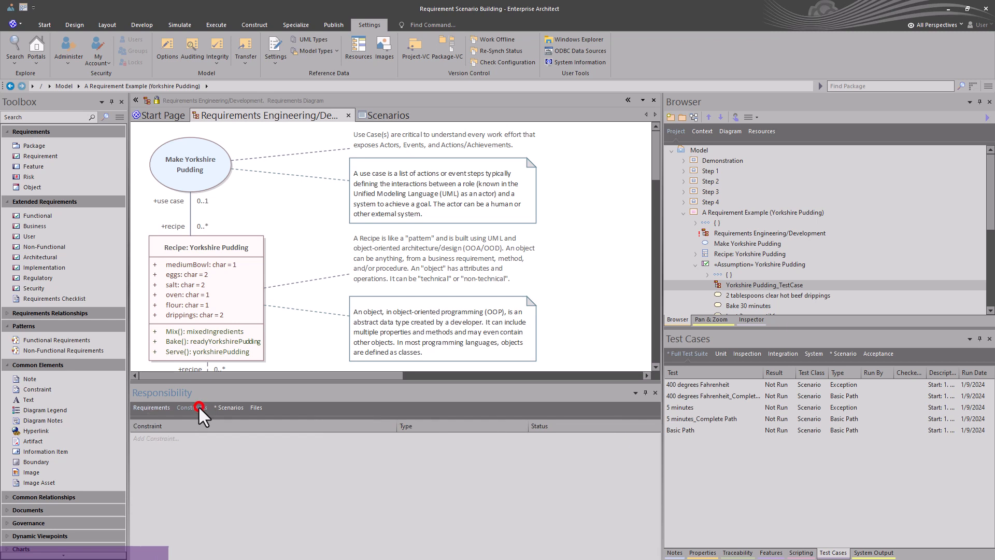
Step: Review the requirement's scenarios list in the Responsibility window and browse the Pan & Zoom and Inspector windows
click(228, 408)
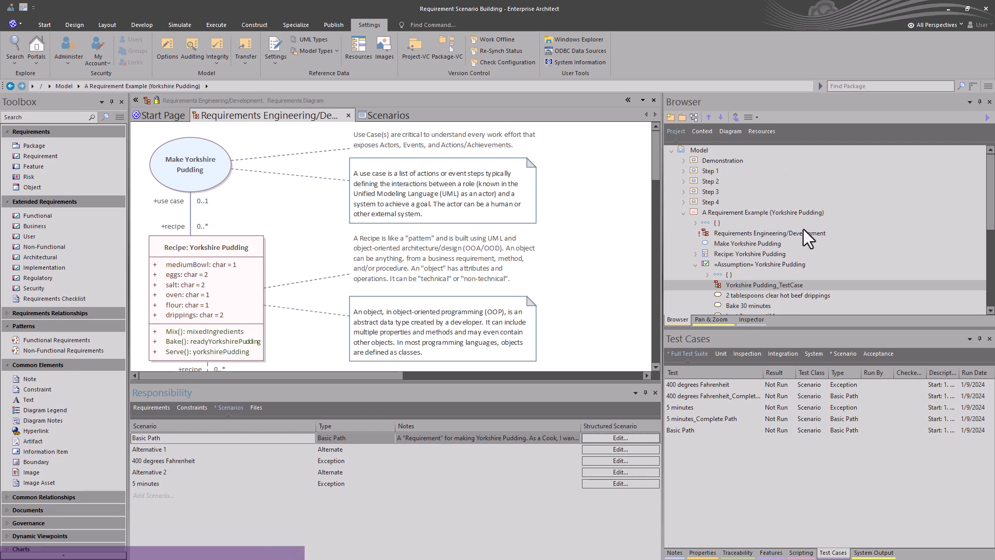
click(721, 321)
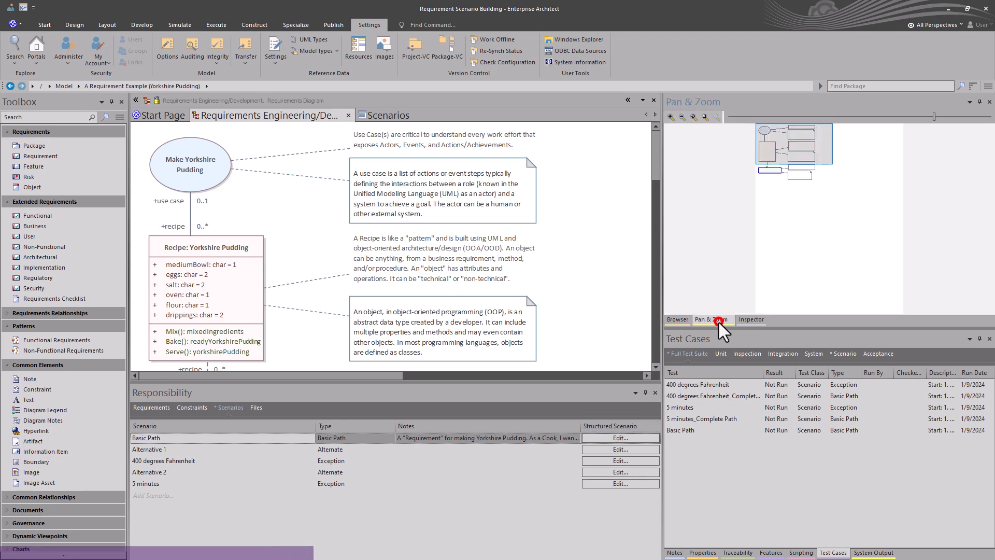
click(750, 320)
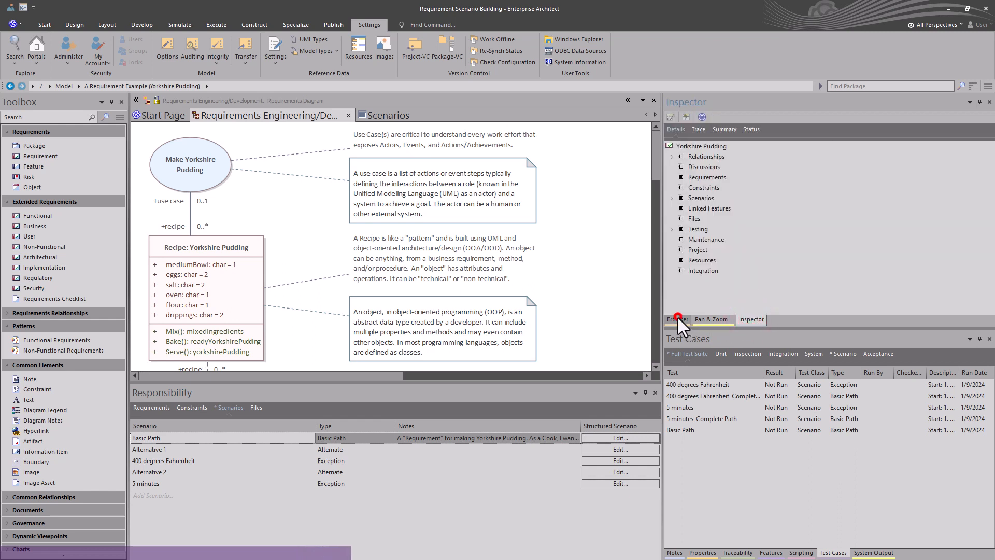
click(678, 318)
click(704, 319)
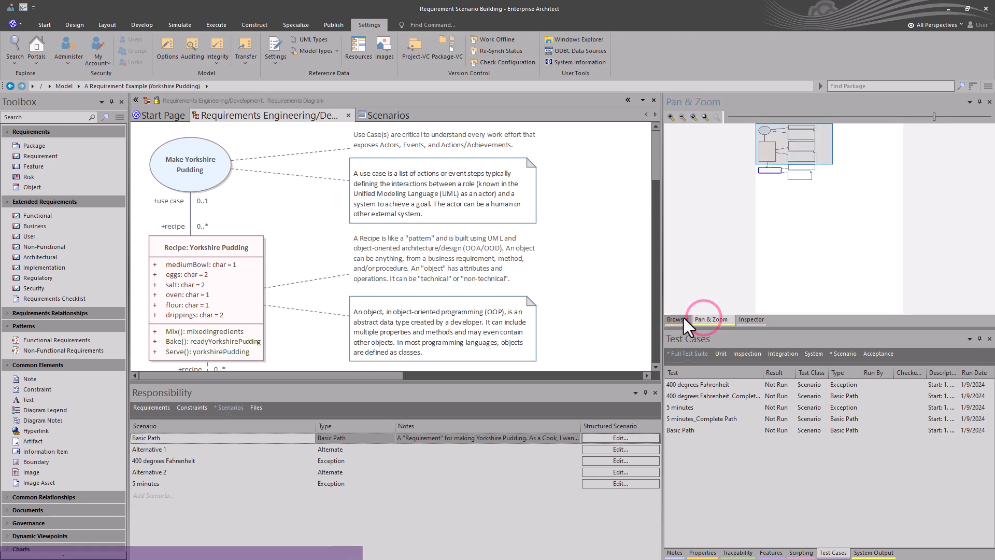
click(679, 319)
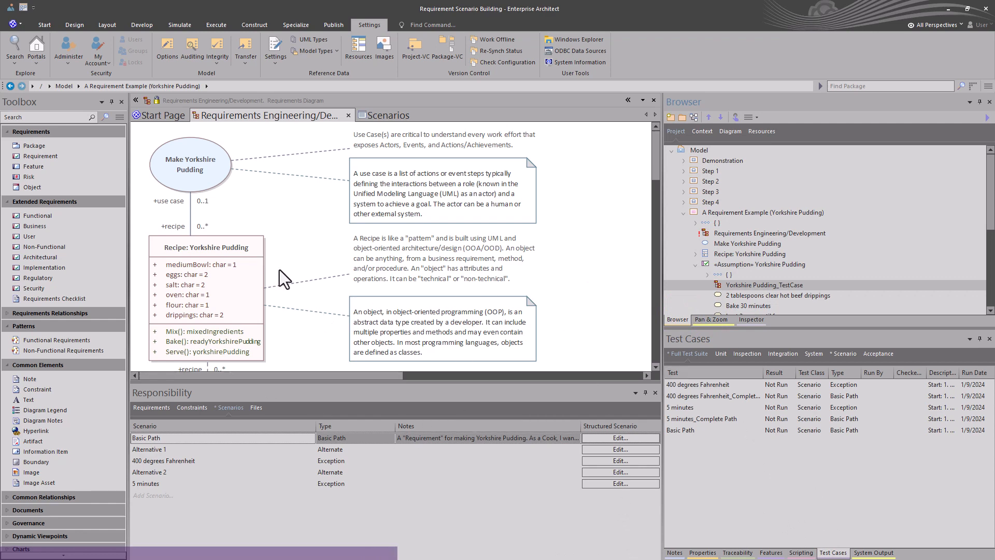
Step: Switch the workspace to the Common user layout
click(23, 8)
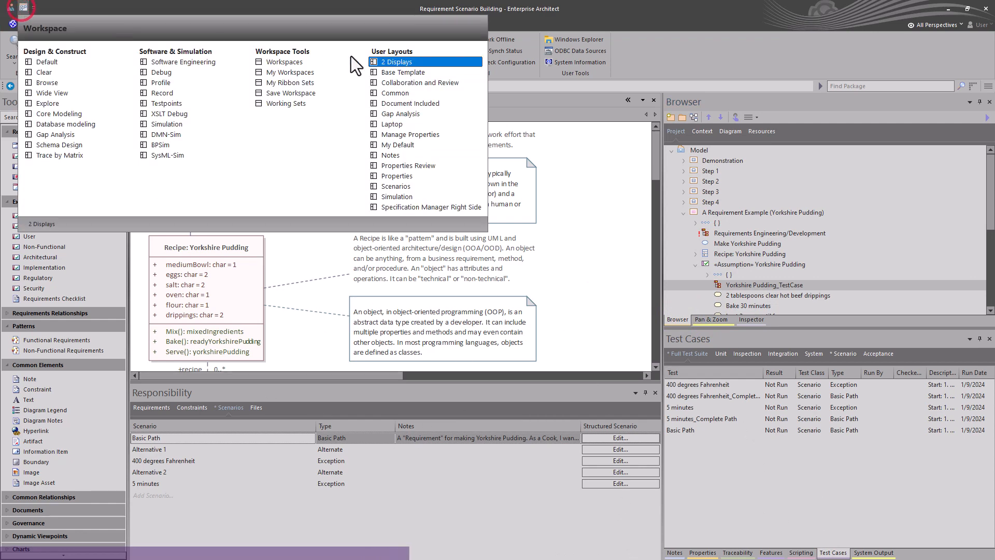
click(403, 91)
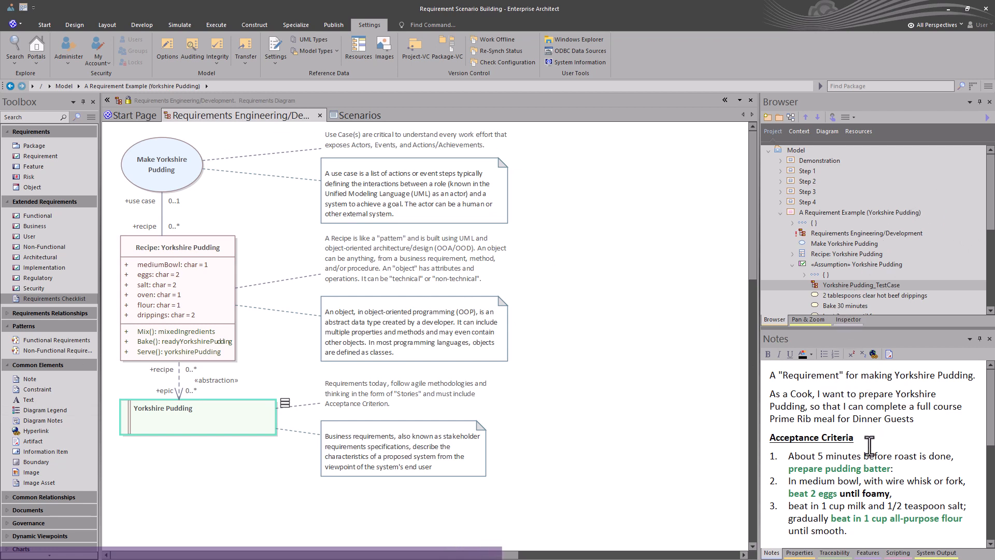
Step: Examine the Properties, Traceability and Features windows for the requirement and the diagram, and the empty Scenarios view
click(798, 553)
click(824, 552)
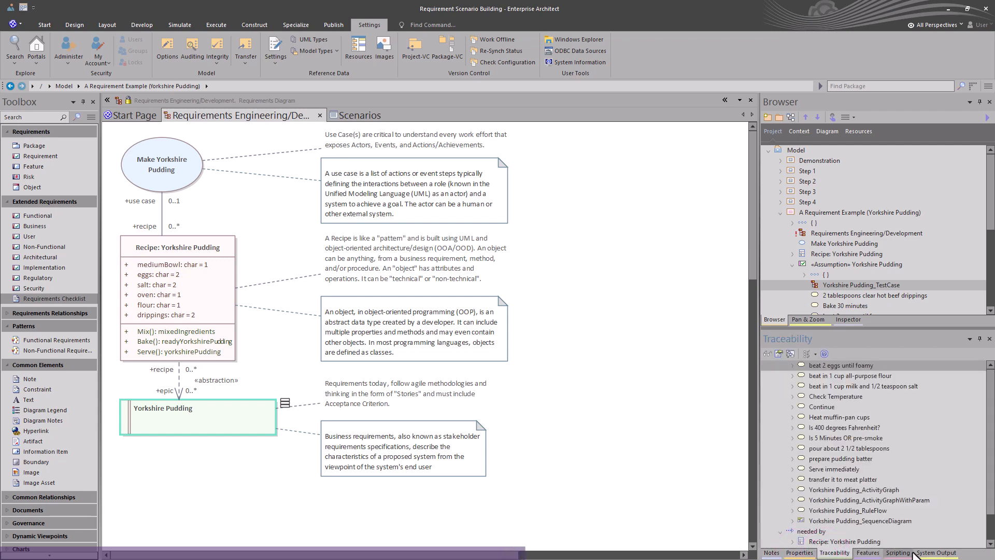
click(867, 553)
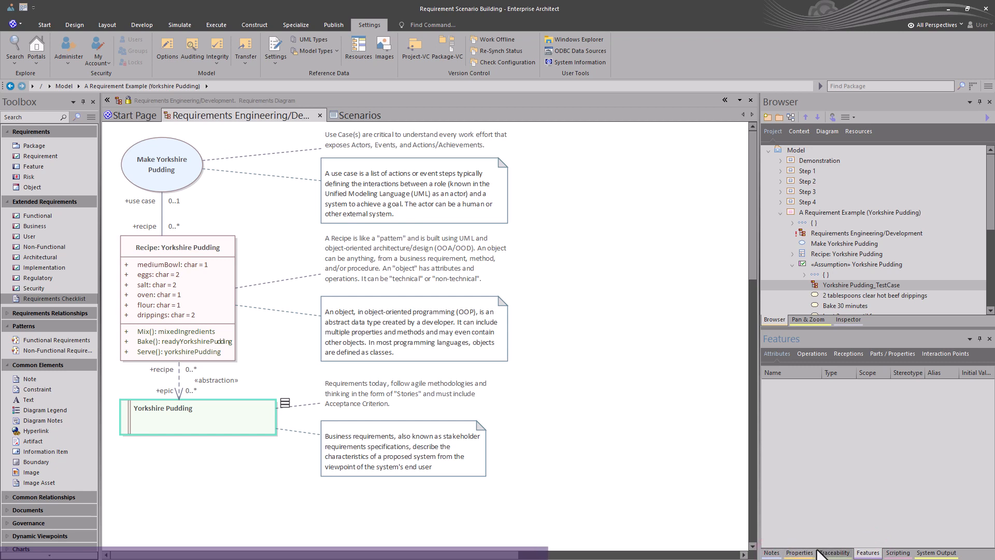
click(798, 553)
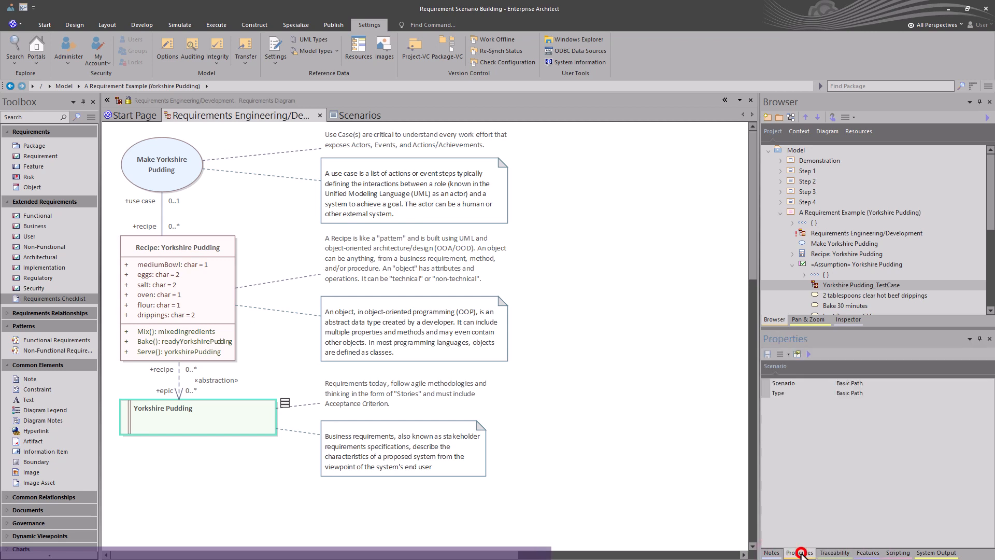
click(638, 368)
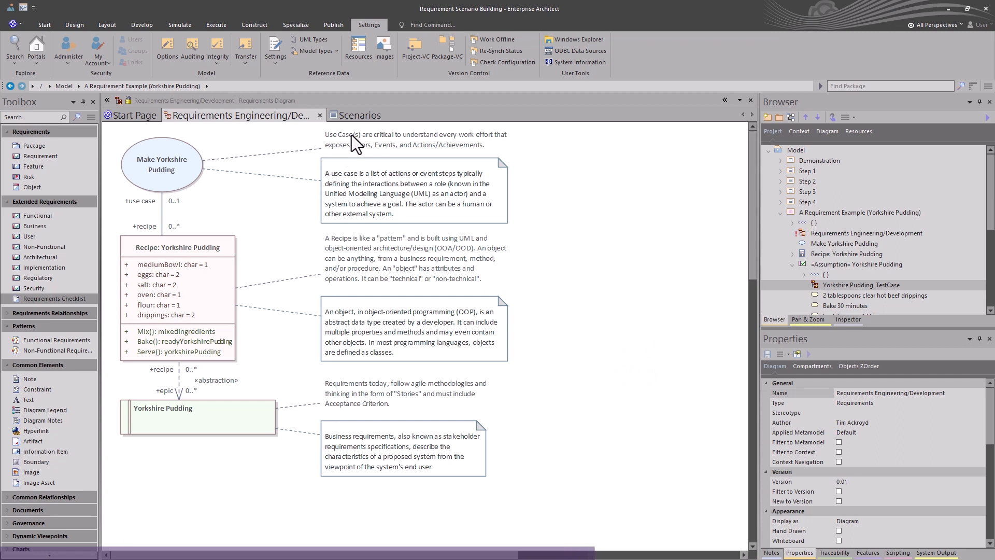
click(353, 119)
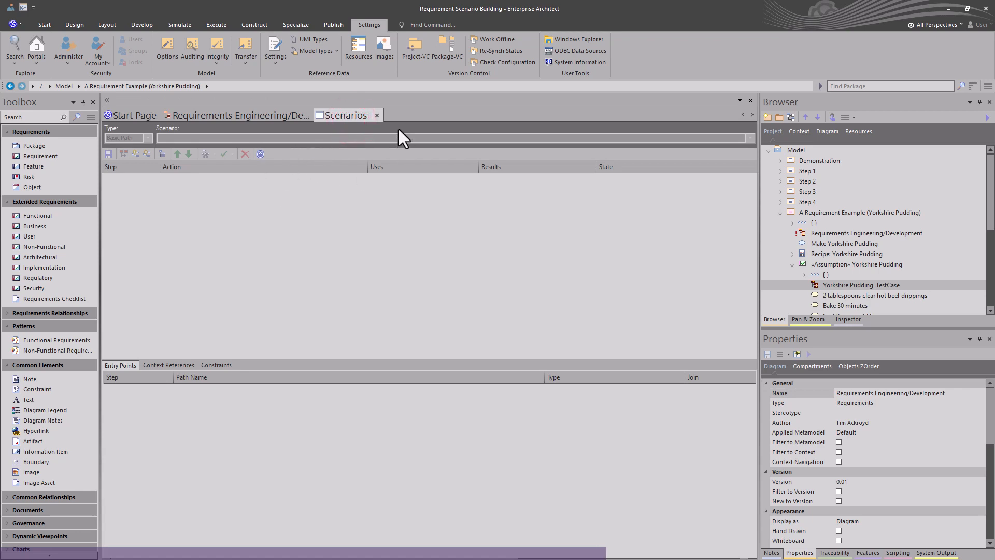
click(377, 115)
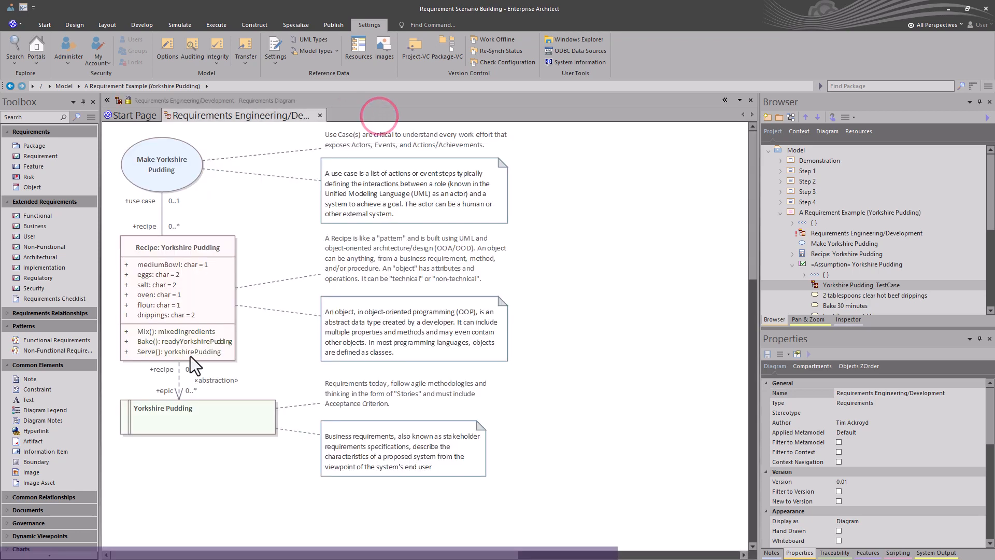
Step: Open the Yorkshire Pudding requirement's Basic Path scenario in the Structure Editor from its properties
click(176, 421)
double_click(177, 420)
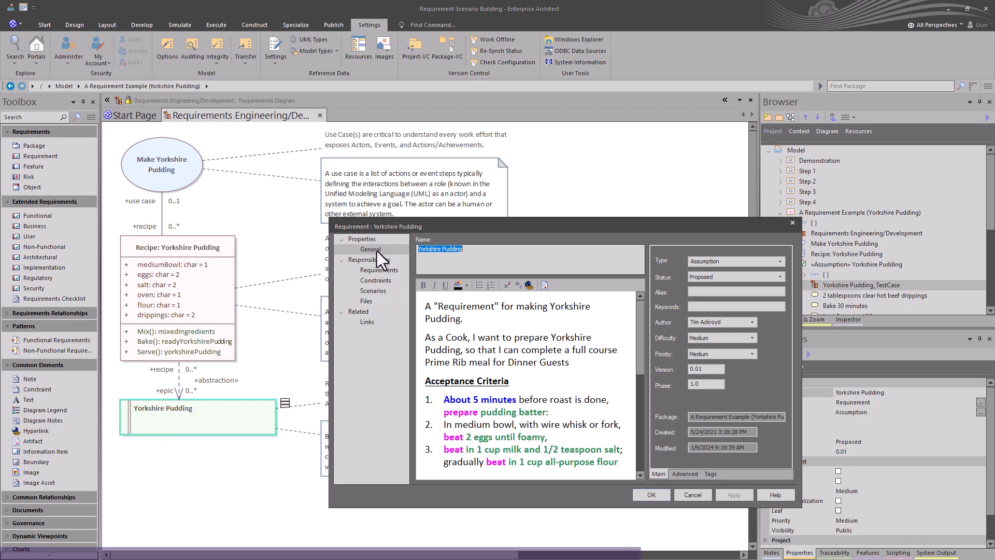
click(374, 291)
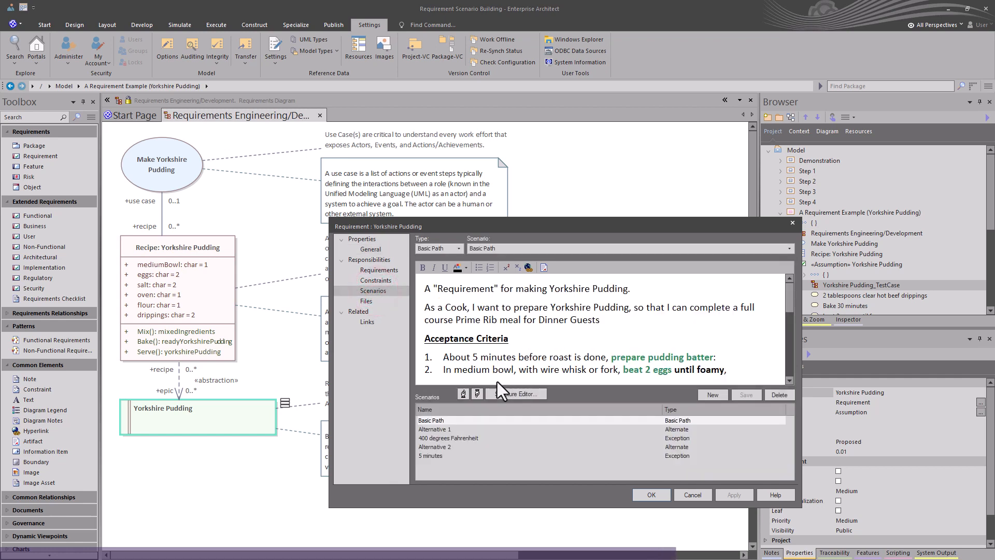
click(510, 393)
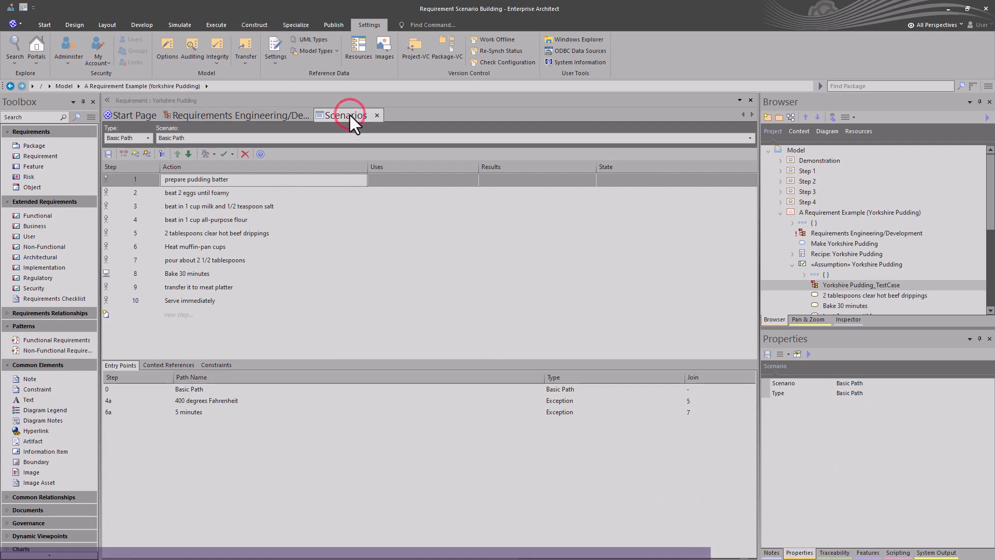
Step: Dock the Scenarios editor between the diagram and the Browser and widen it
drag(349, 116, 453, 331)
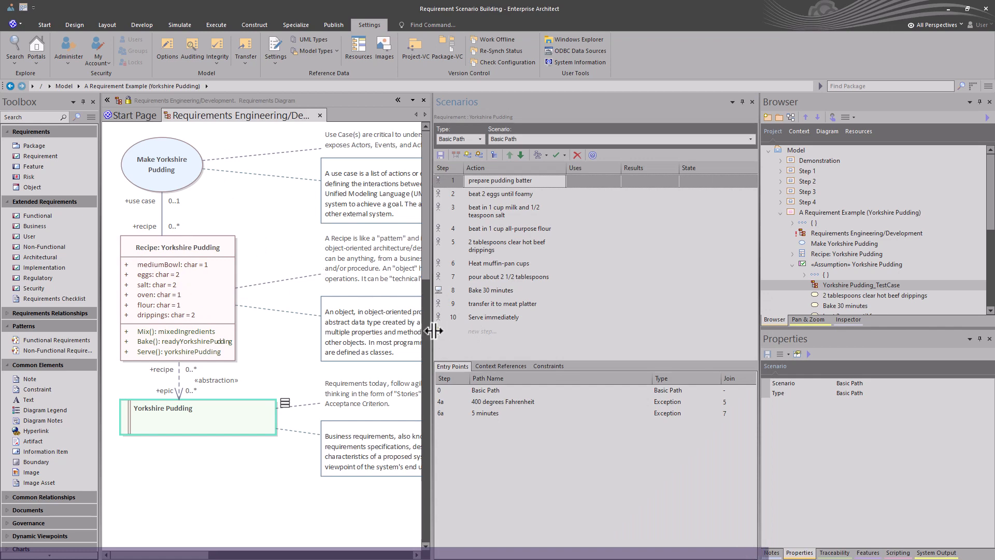
drag(433, 331, 585, 332)
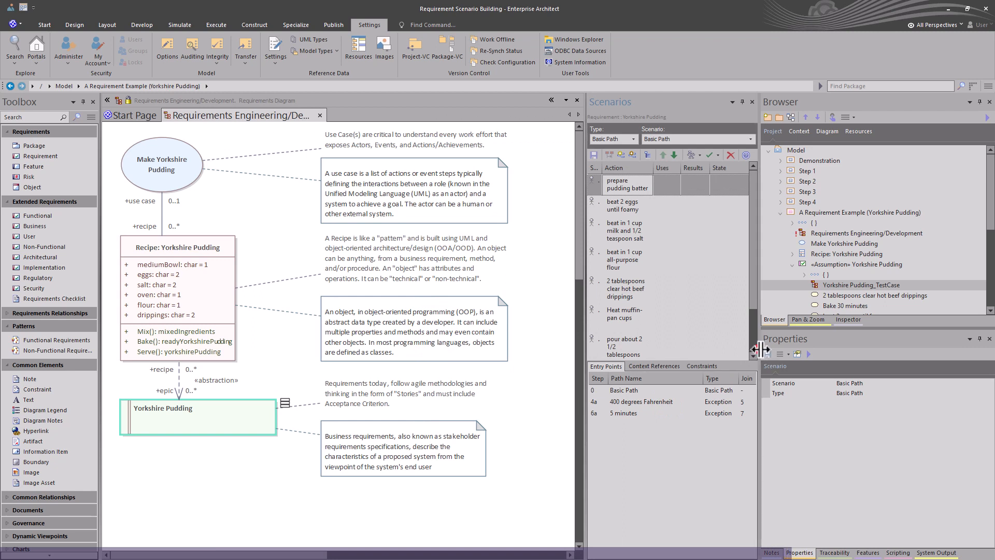
drag(760, 350, 814, 349)
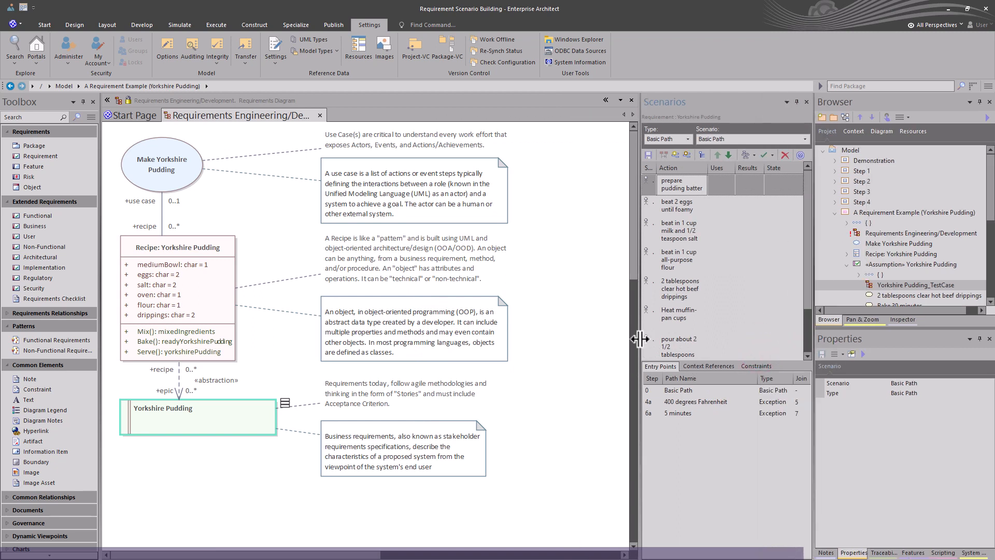
drag(636, 337, 584, 337)
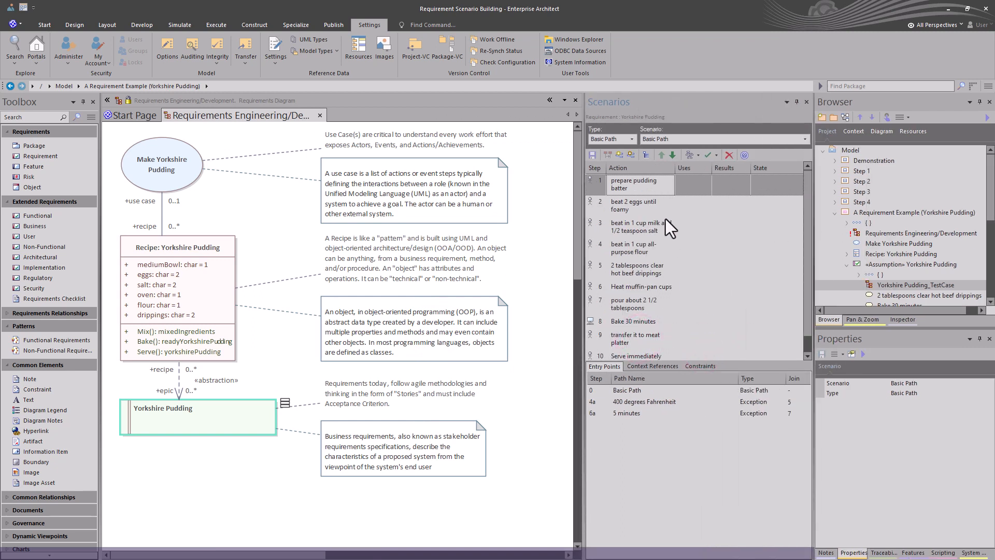
drag(584, 252, 391, 316)
click(396, 320)
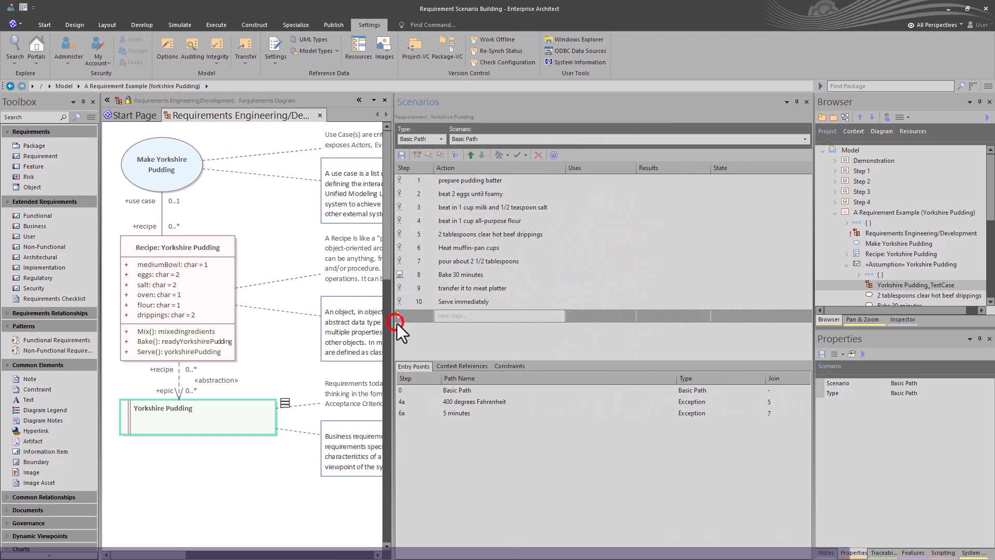
Step: Show the Yorkshire Pudding requirement's Notes and enlarge the Notes window beside the Scenarios editor
click(194, 428)
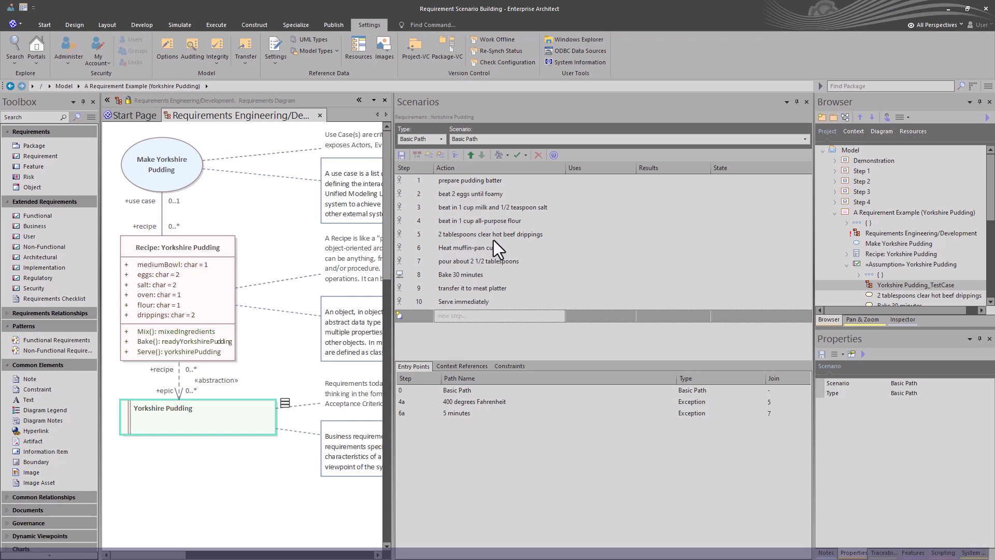
click(250, 418)
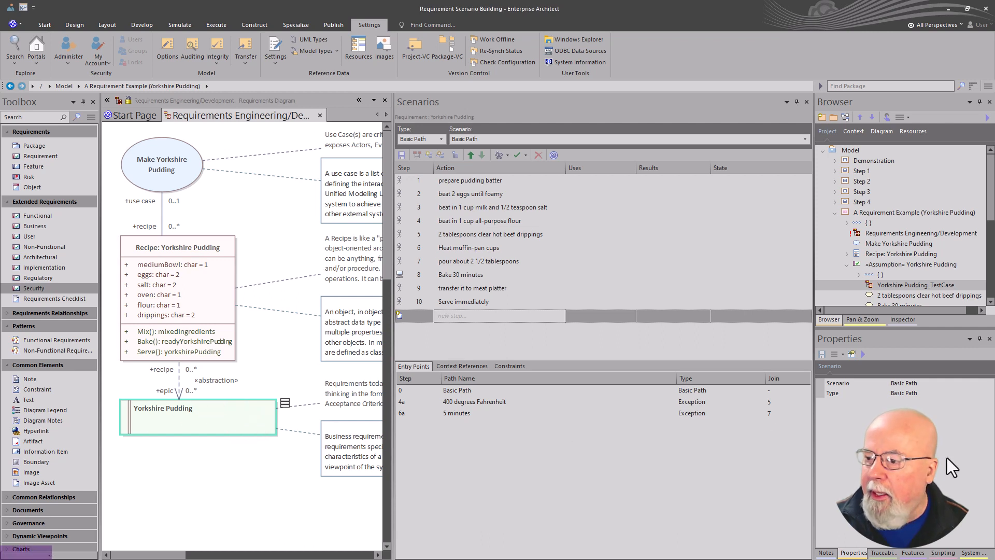
click(825, 552)
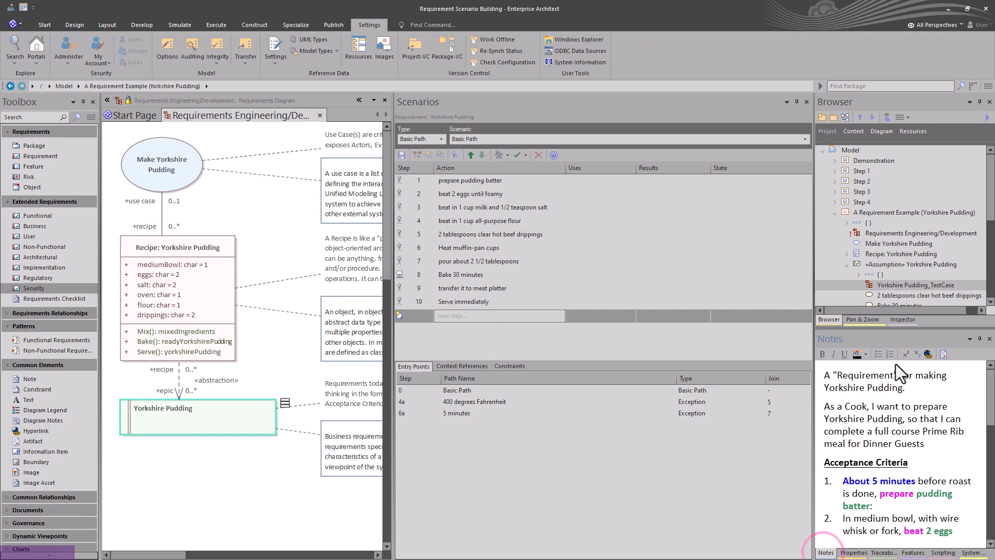
drag(906, 329, 906, 227)
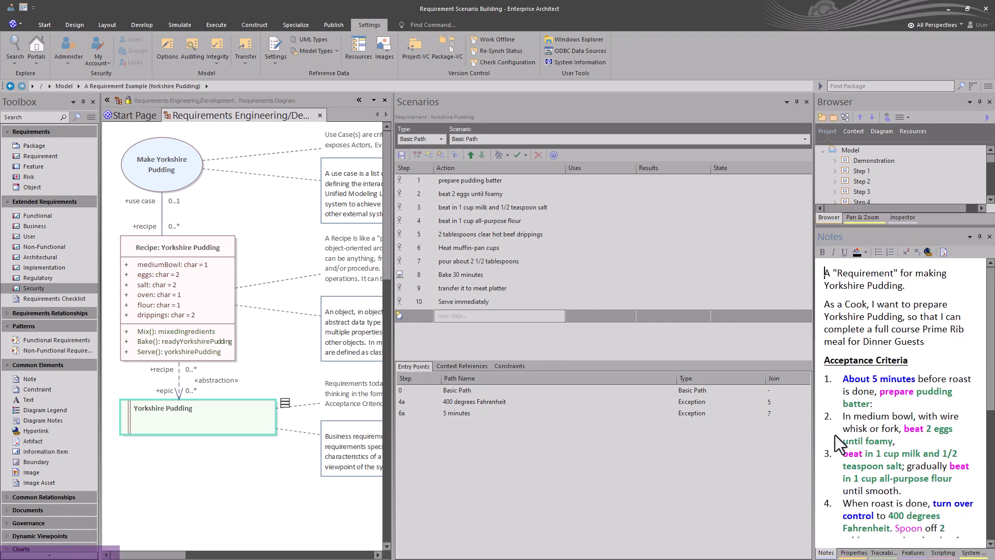
drag(816, 440, 733, 445)
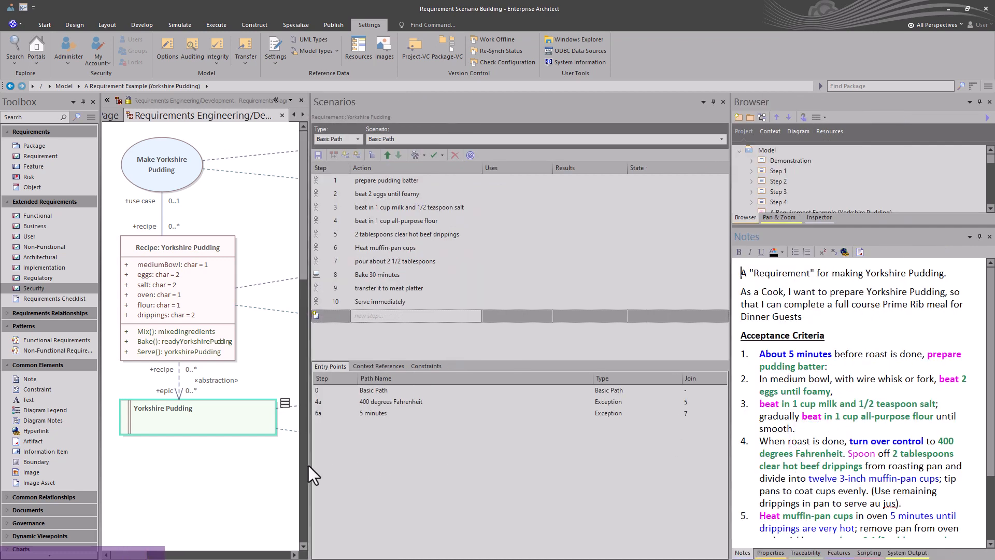
drag(309, 465, 344, 467)
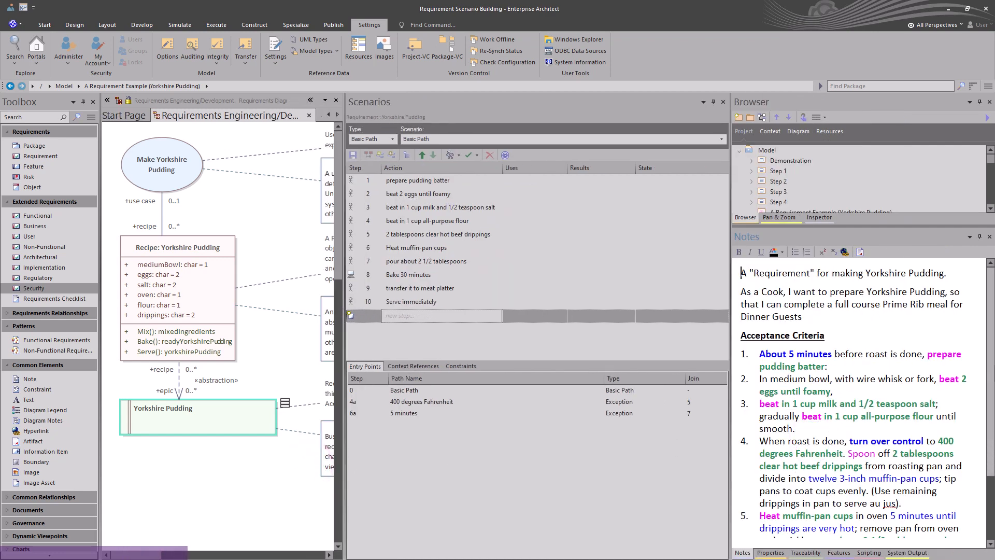
Step: Compare the acceptance criteria phrases in the Notes with the Basic Path step actions
click(828, 379)
scroll(839, 378, down, 2)
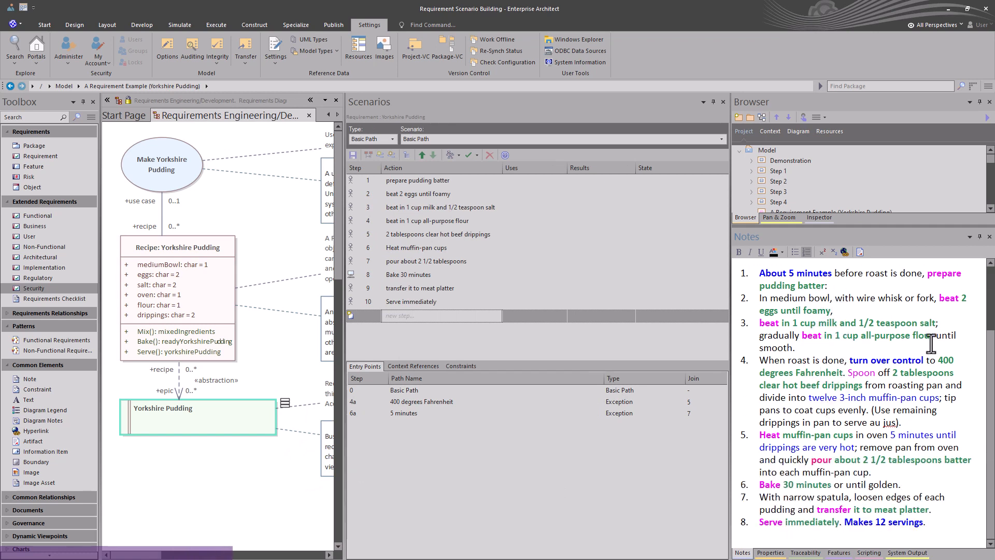
drag(932, 273, 956, 274)
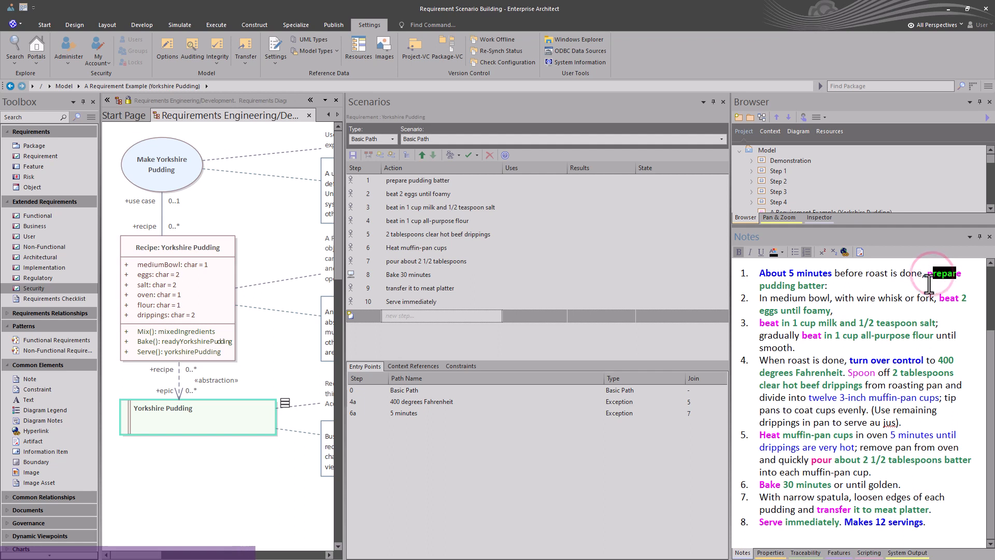
drag(760, 286, 796, 286)
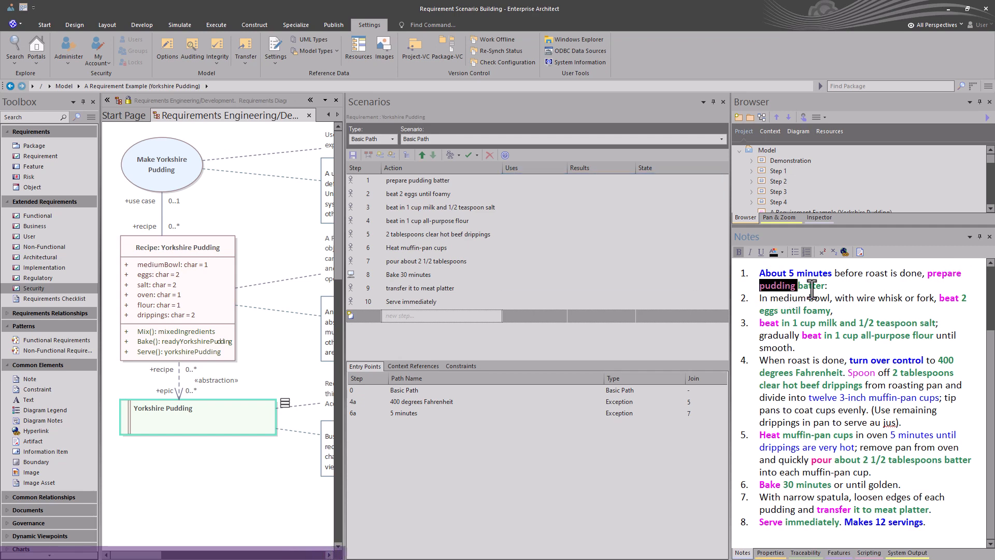
click(451, 179)
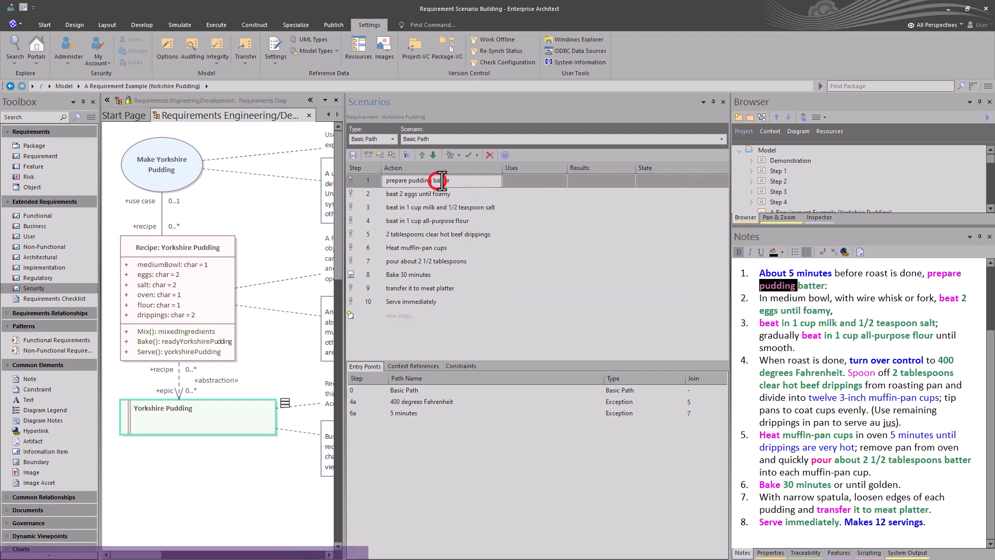
drag(452, 179, 382, 183)
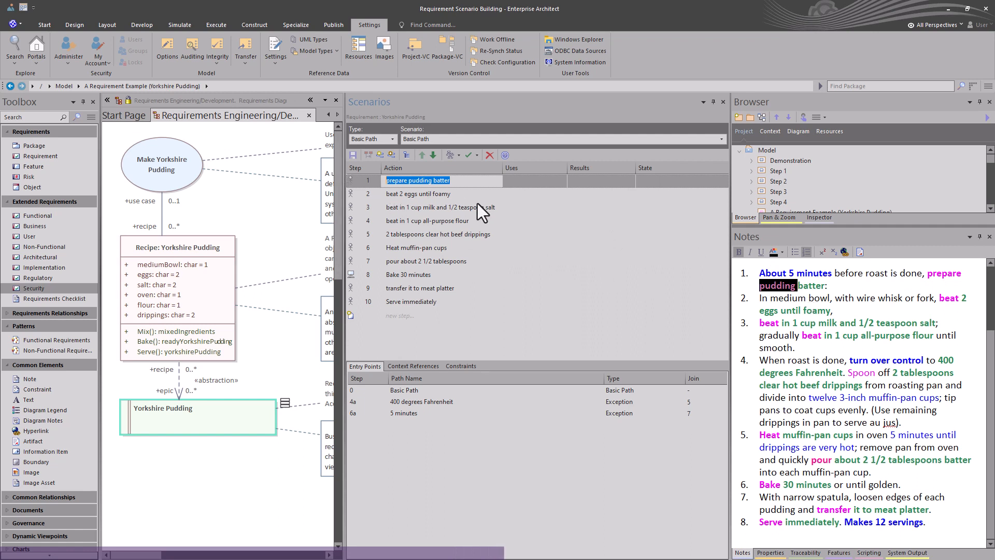
click(439, 196)
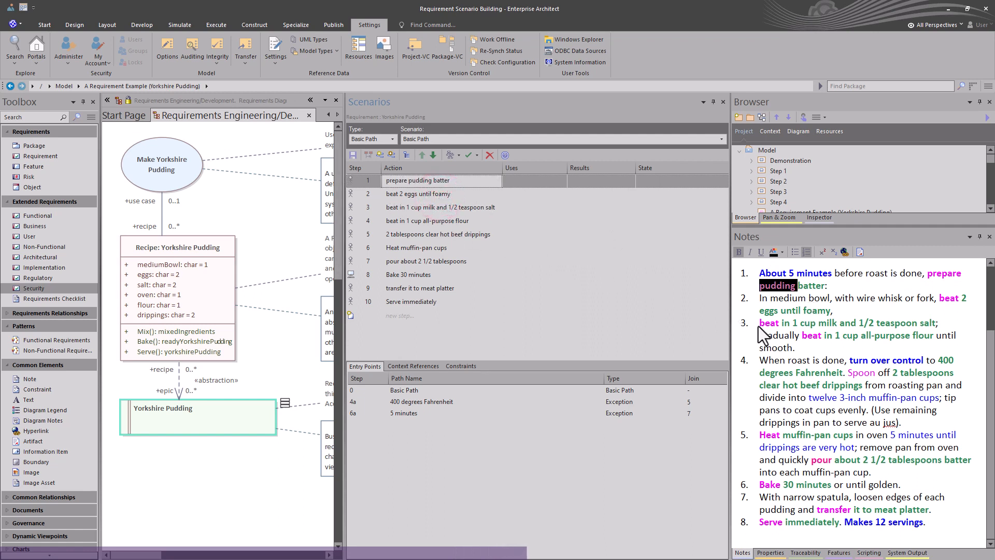
scroll(798, 358, down, 1)
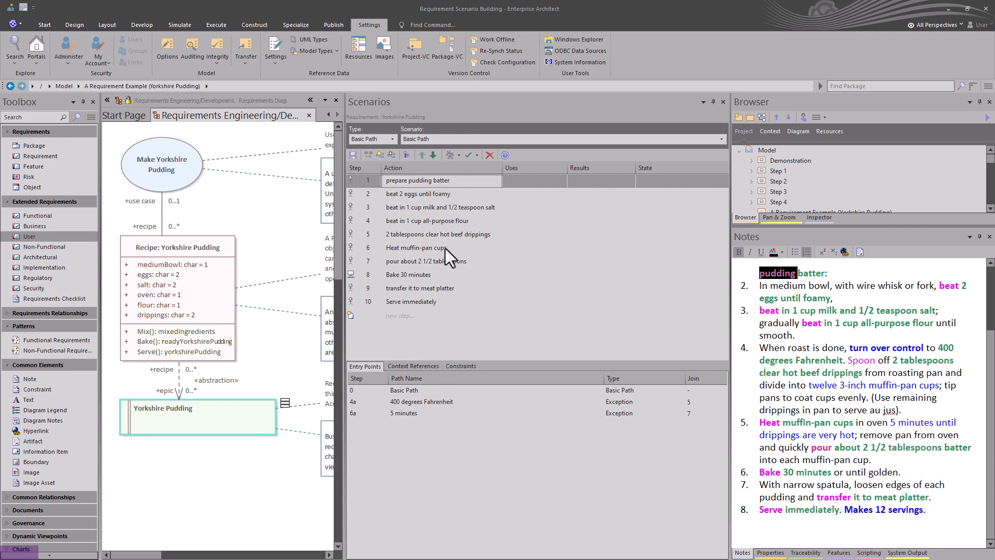
Step: Review the exception and alternate paths available for linking from the Basic Path steps
click(391, 154)
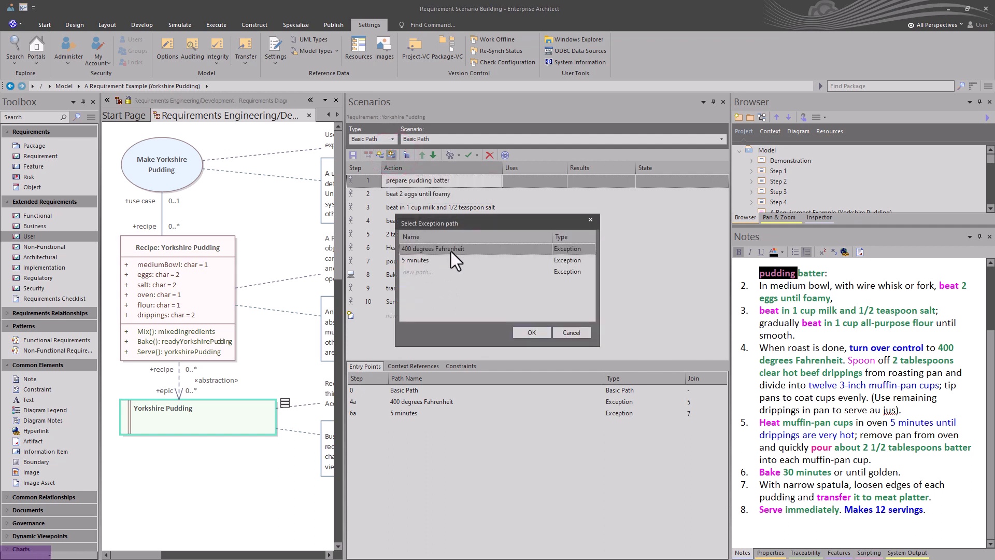
click(571, 332)
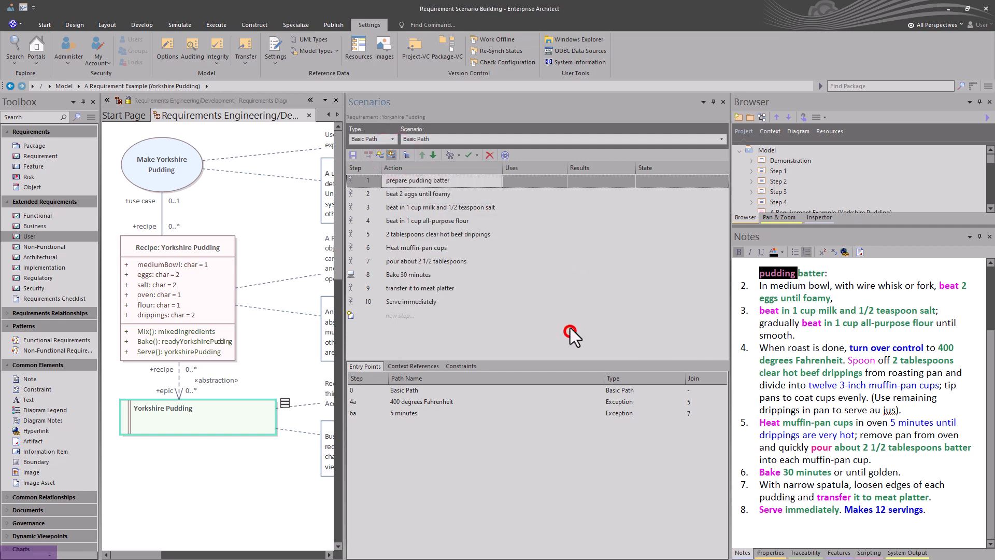
click(381, 154)
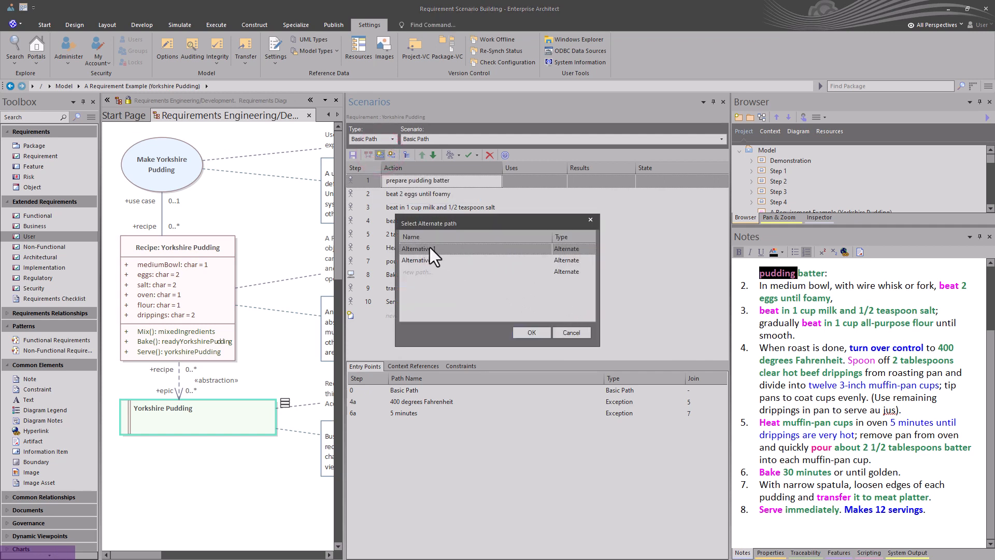
click(568, 331)
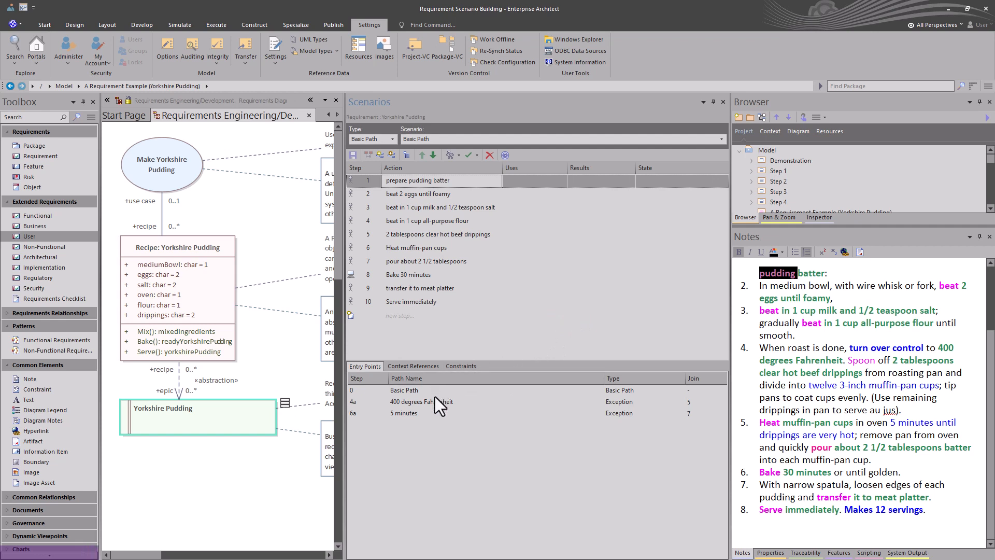
Step: Open the 400 degrees Fahrenheit exception path, return to the Basic Path, and inspect its join step
click(408, 392)
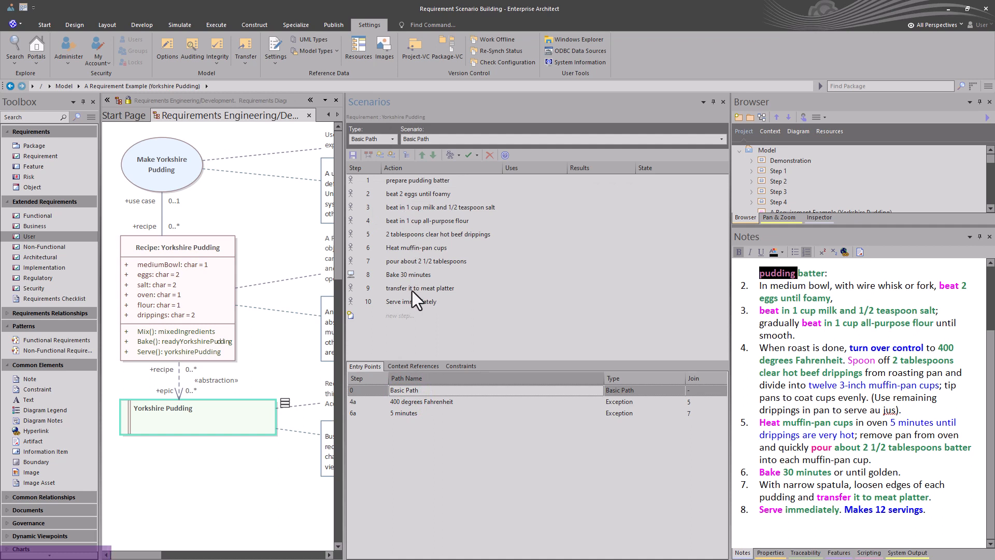
click(419, 403)
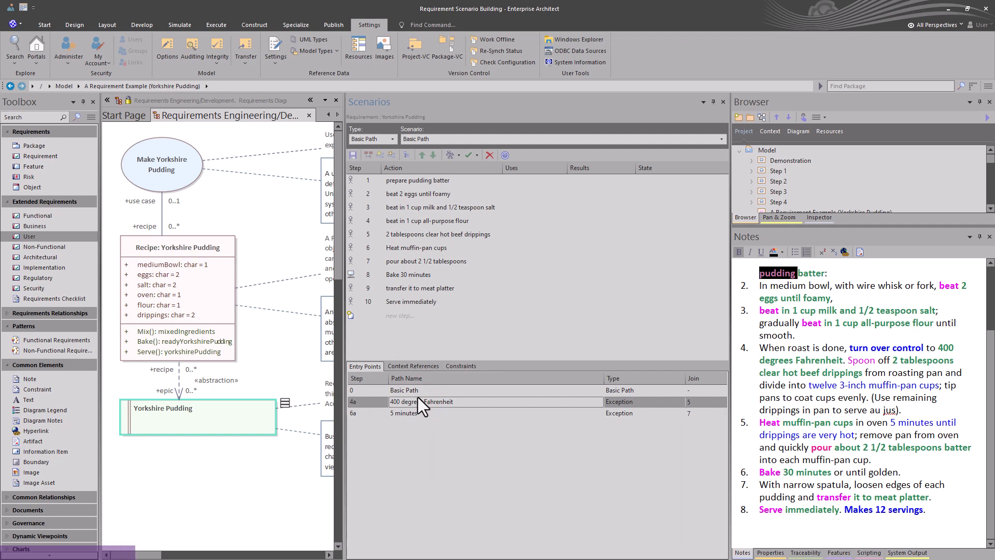
double_click(418, 402)
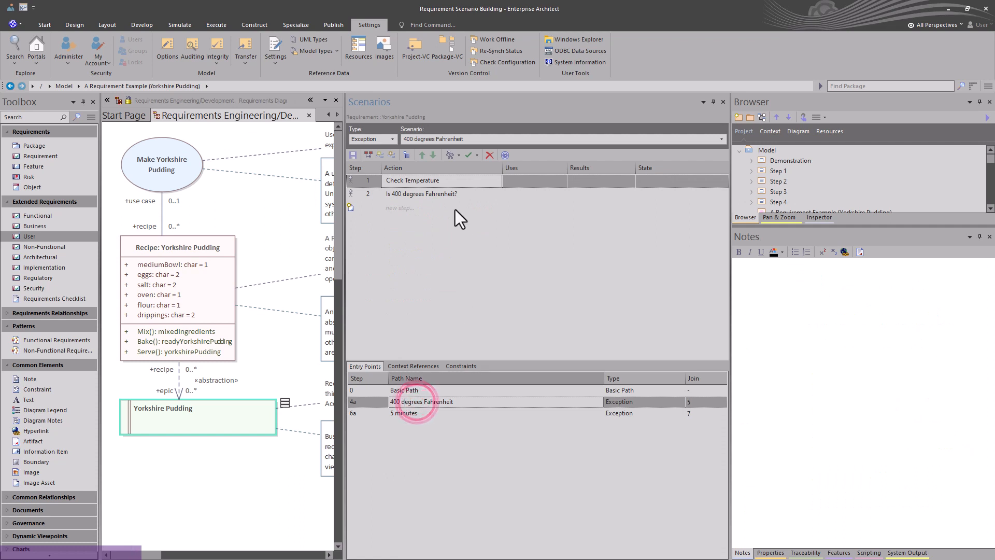
click(444, 179)
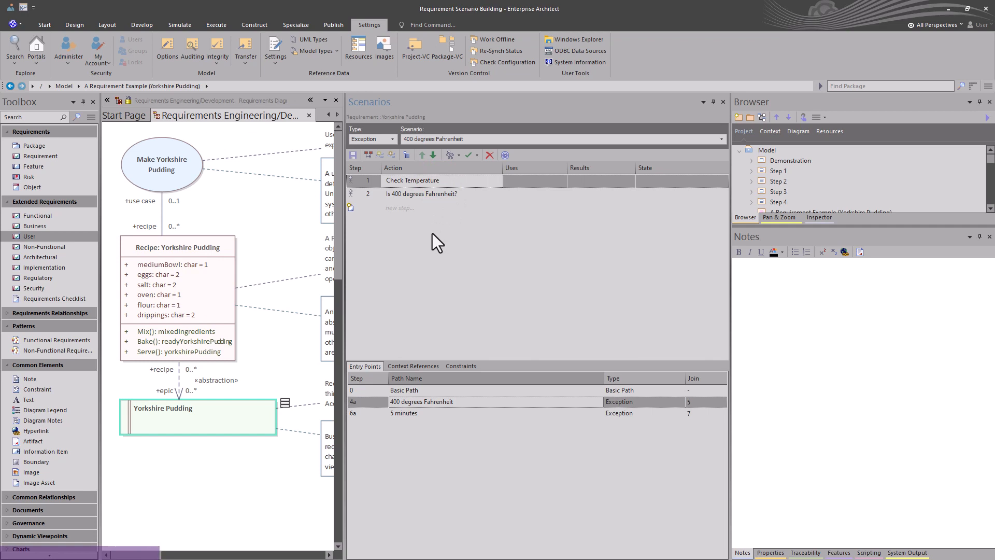
click(407, 391)
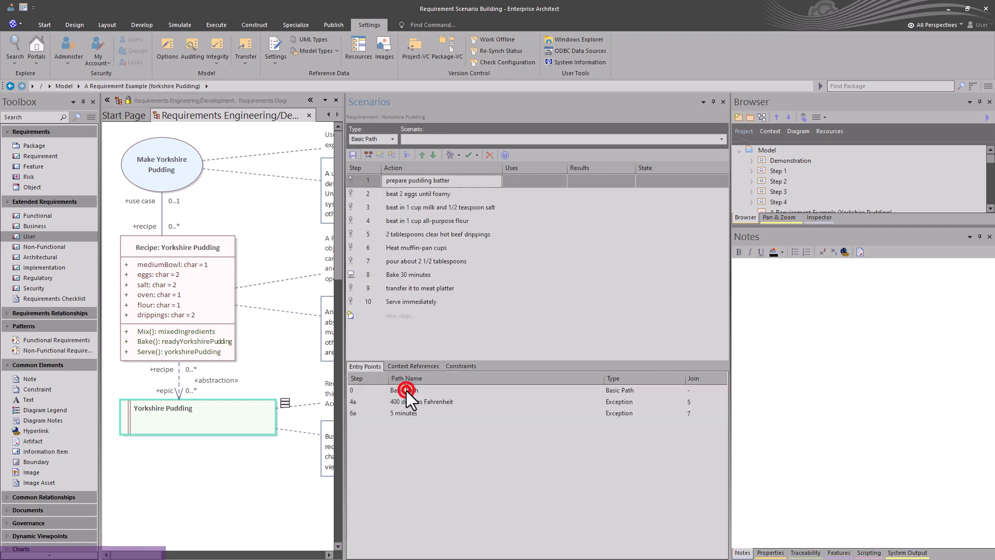
click(696, 401)
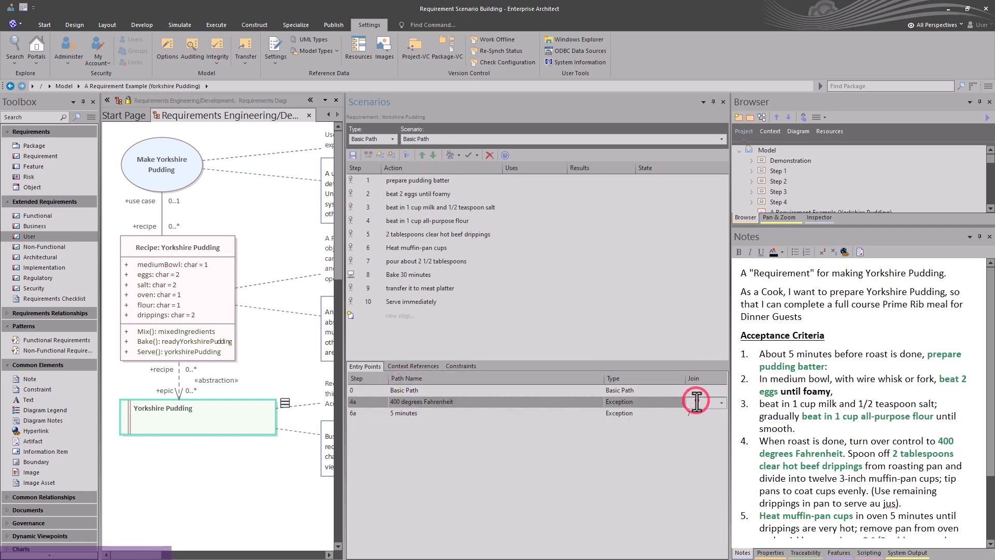
click(722, 402)
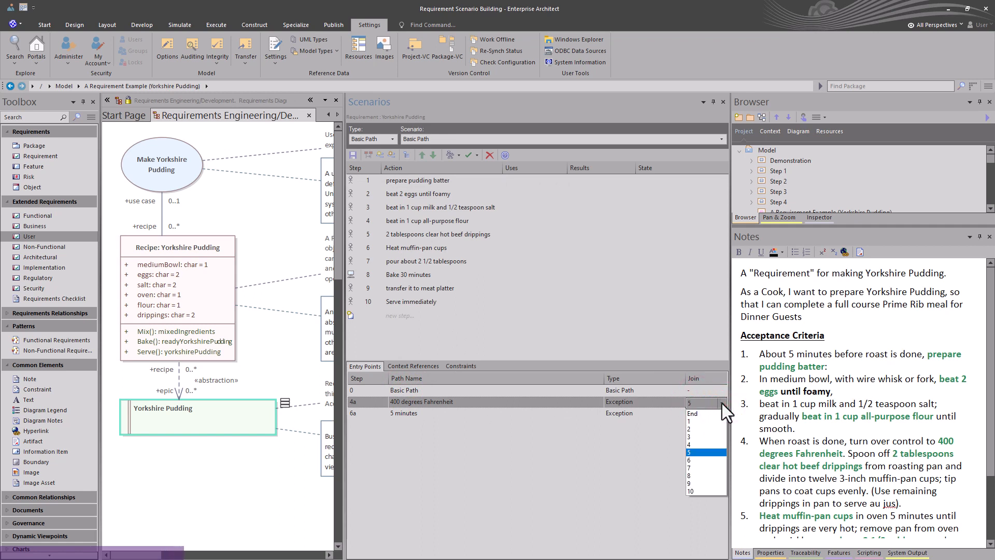
click(721, 402)
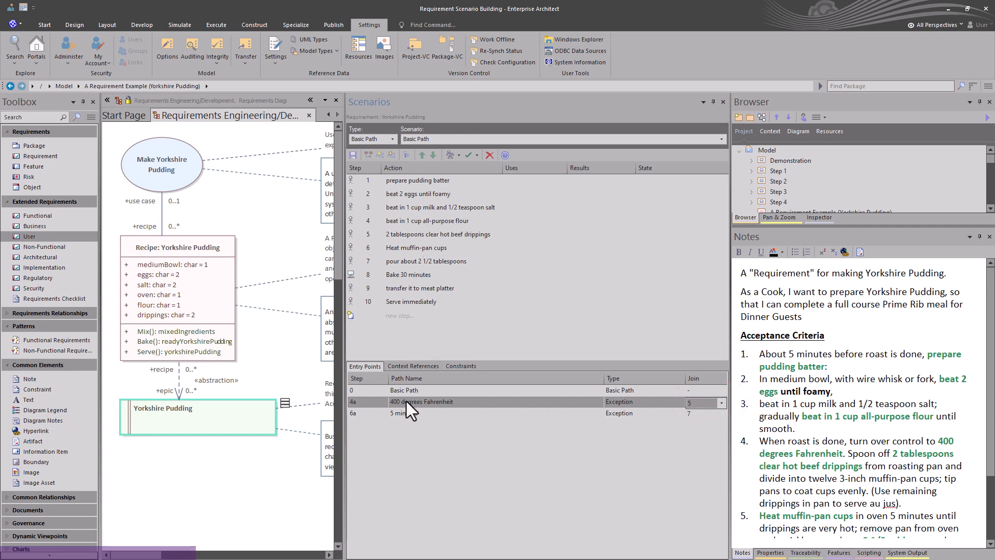
Step: Inspect the 5 minutes exception path and the Basic Path steps it branches from and rejoins
click(397, 221)
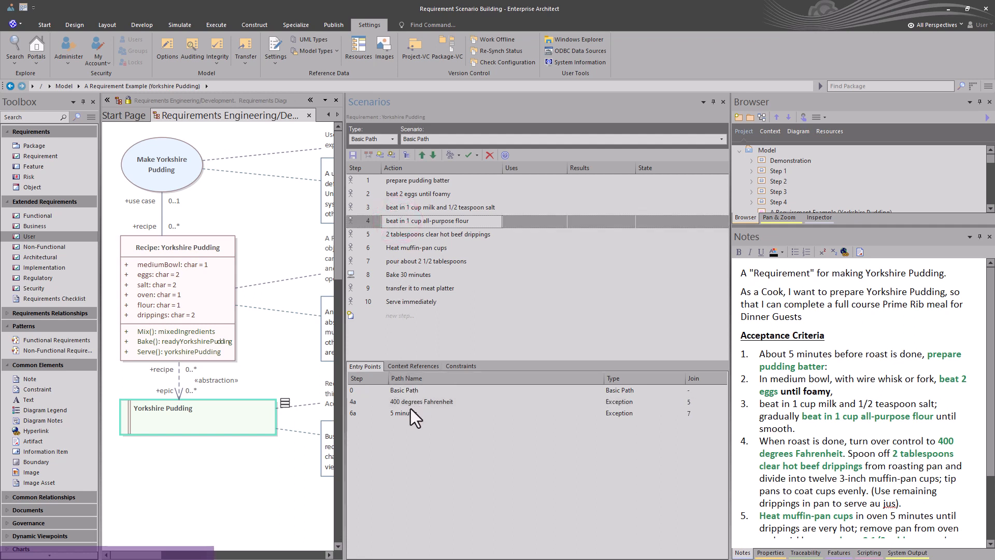
click(405, 239)
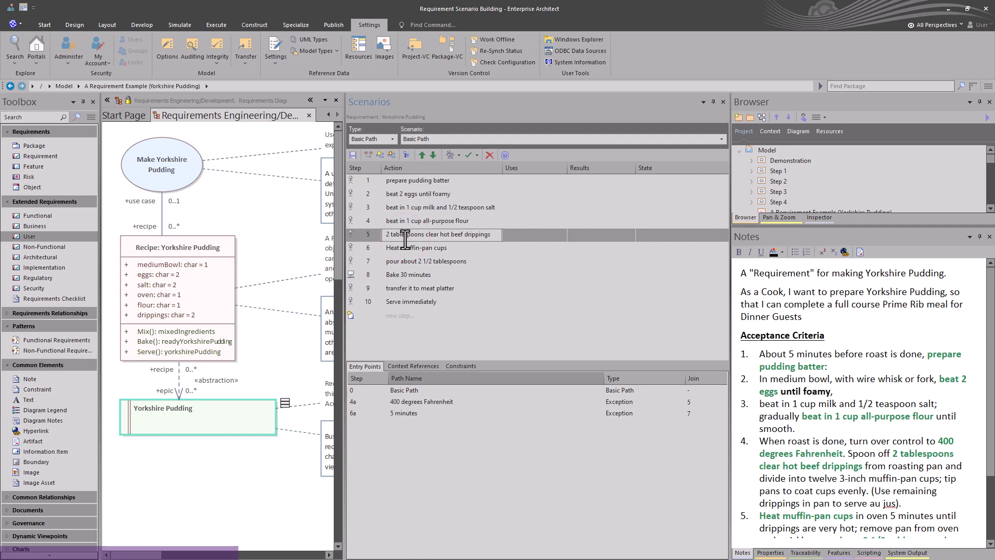
click(397, 412)
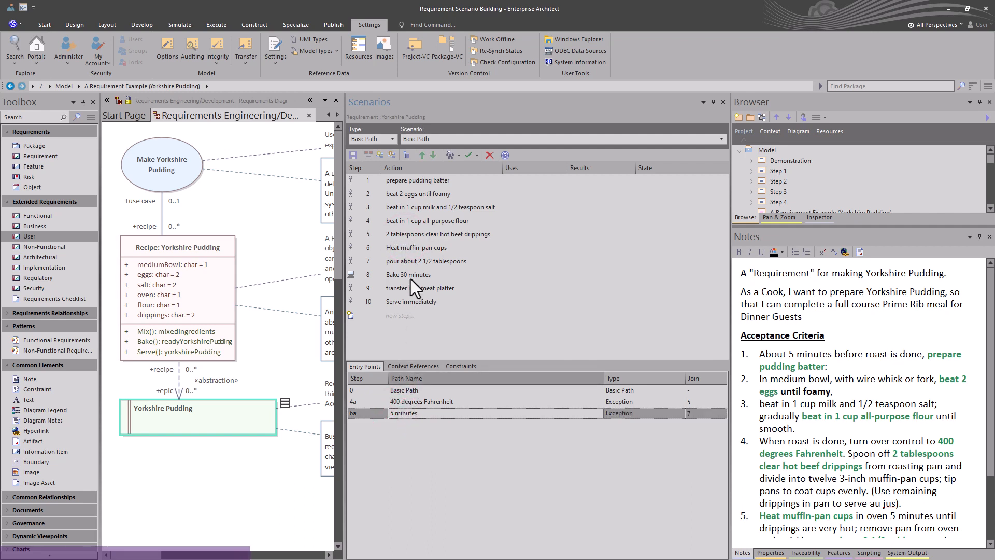
click(402, 247)
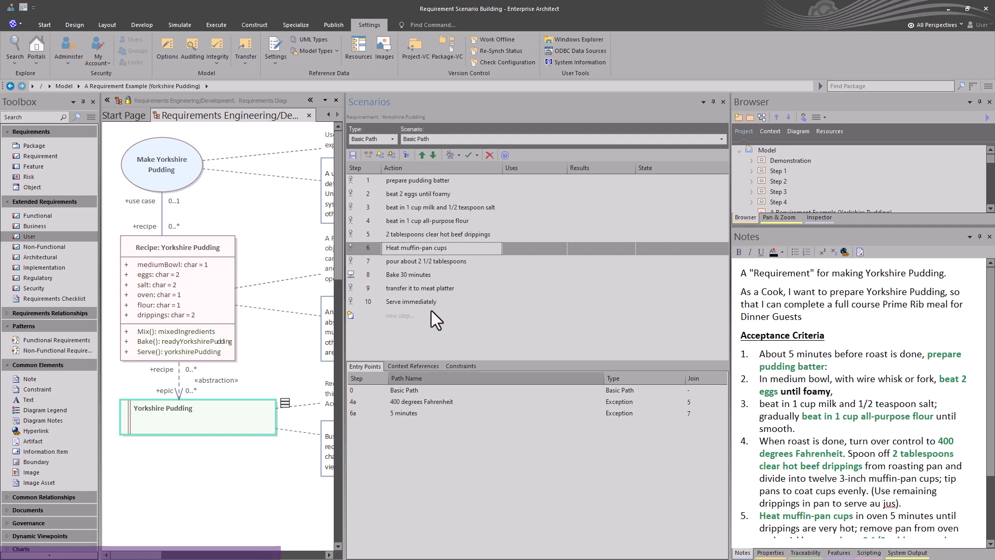
double_click(412, 415)
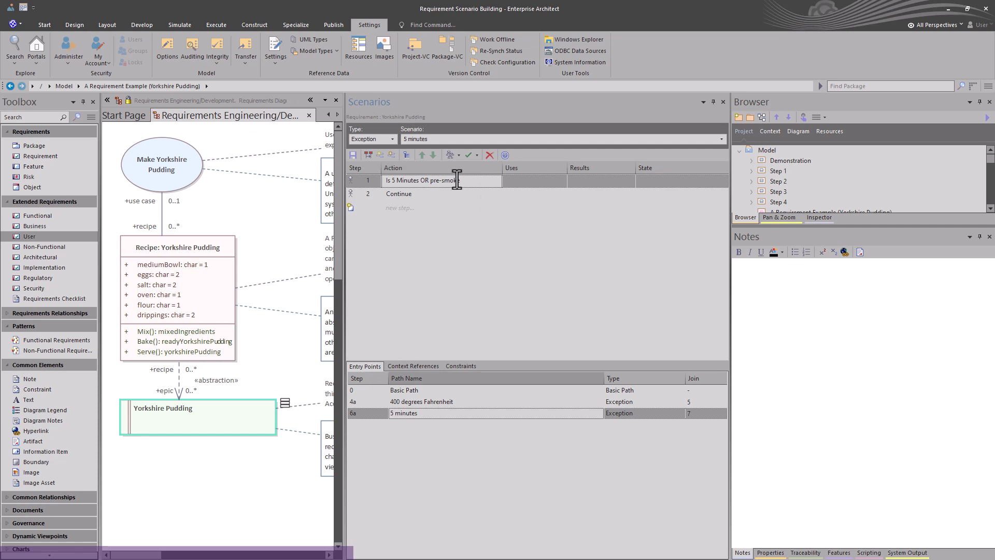
double_click(418, 393)
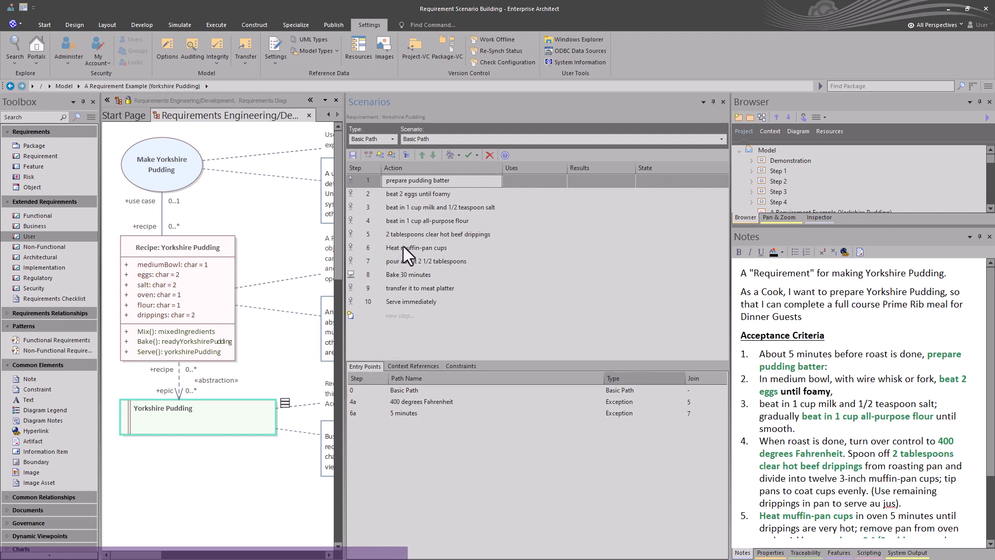
click(397, 262)
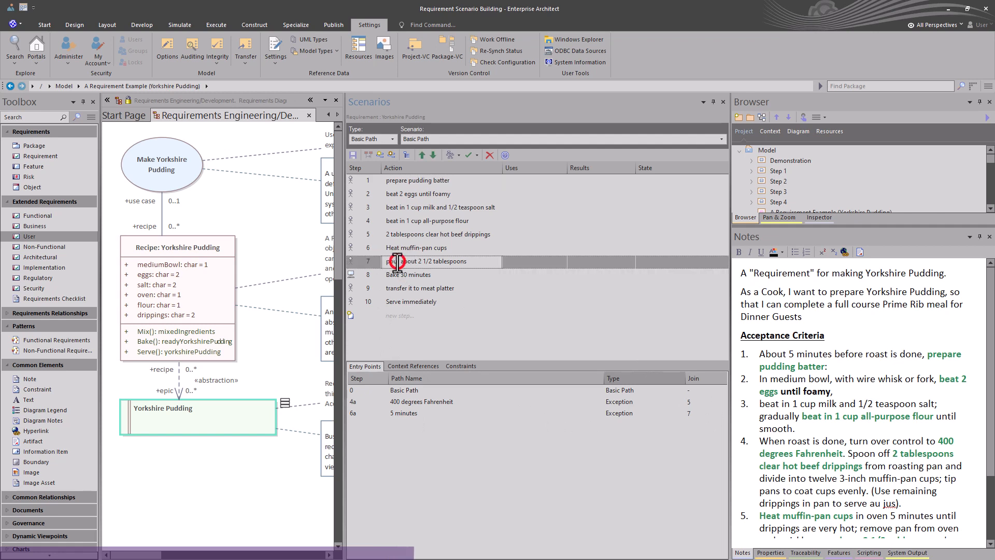
click(398, 275)
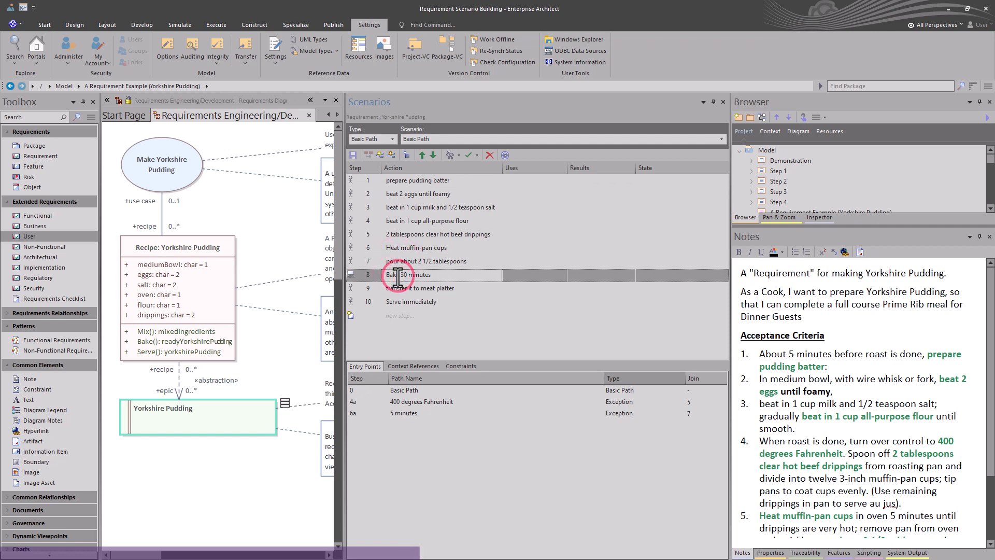
click(399, 288)
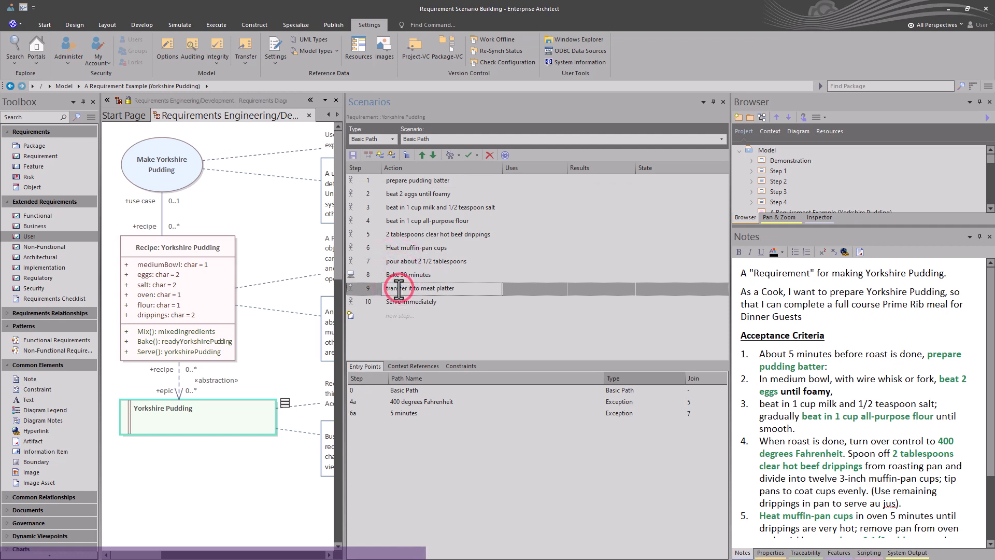
click(398, 302)
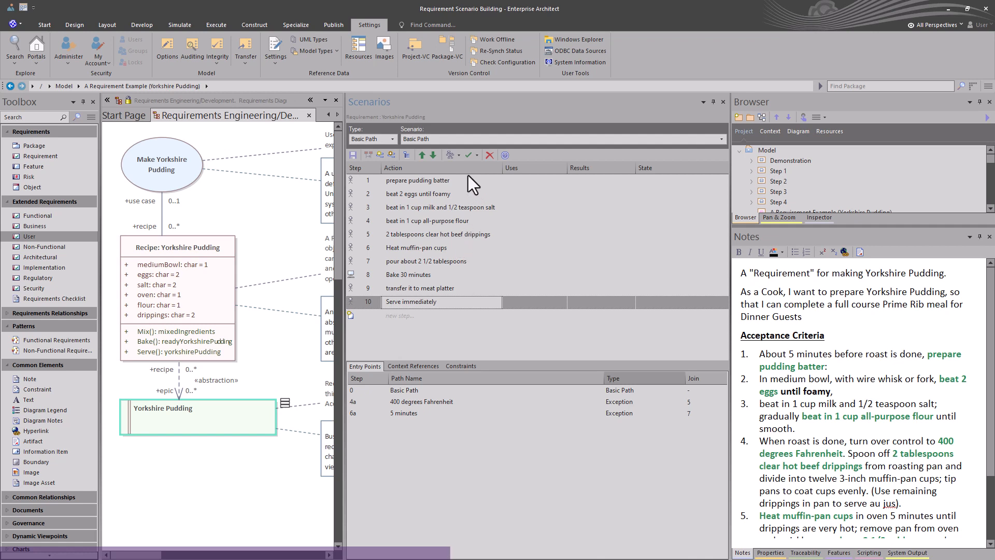
Step: Generate an Activity diagram from the Basic Path scenario, overwriting the existing diagram
click(458, 158)
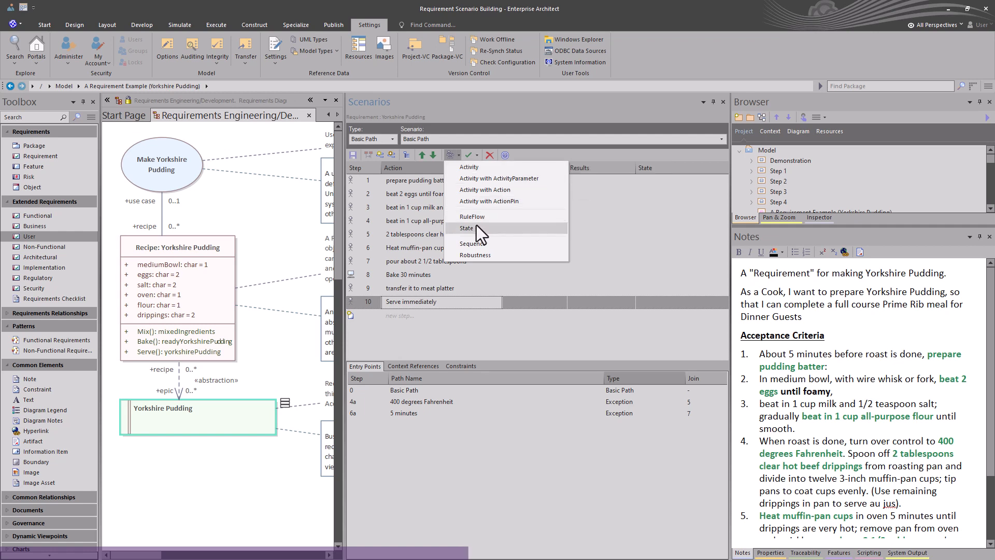
click(478, 169)
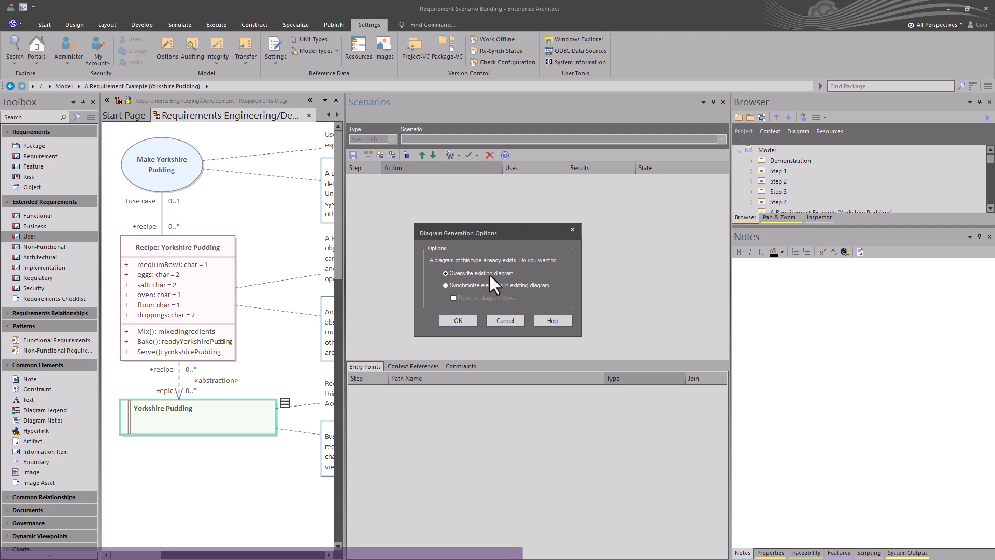
click(459, 320)
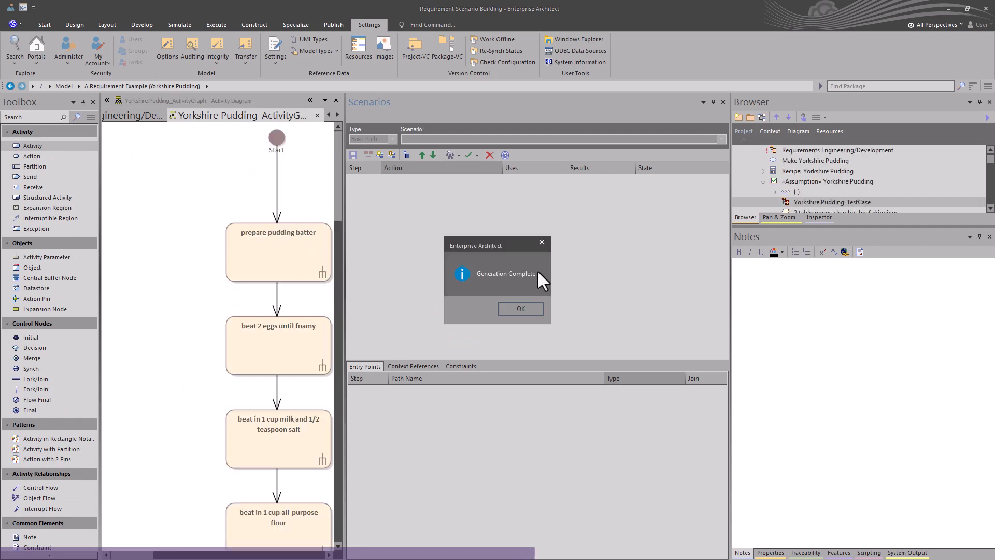
click(526, 307)
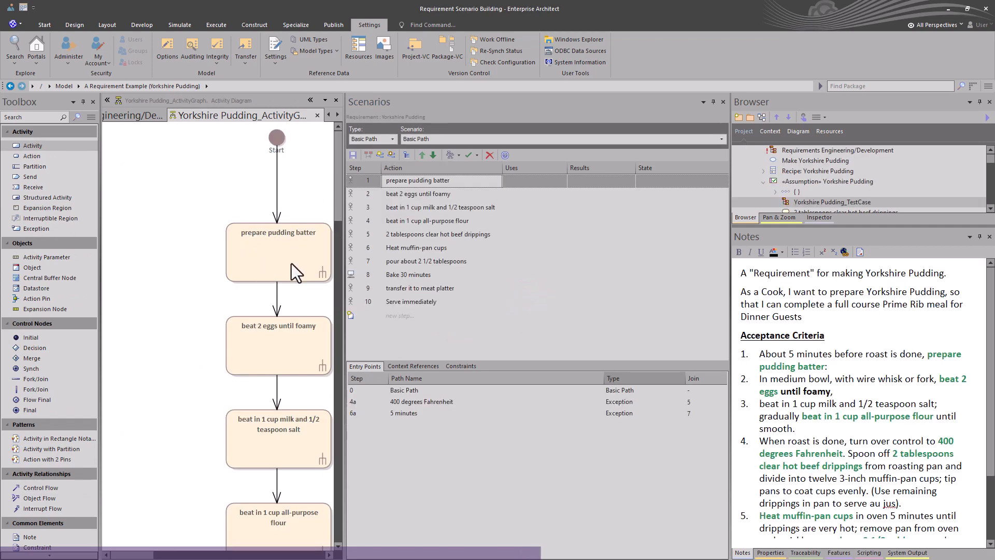
Step: Open the Pan & Zoom view and widen the generated activity diagram's pane
click(777, 216)
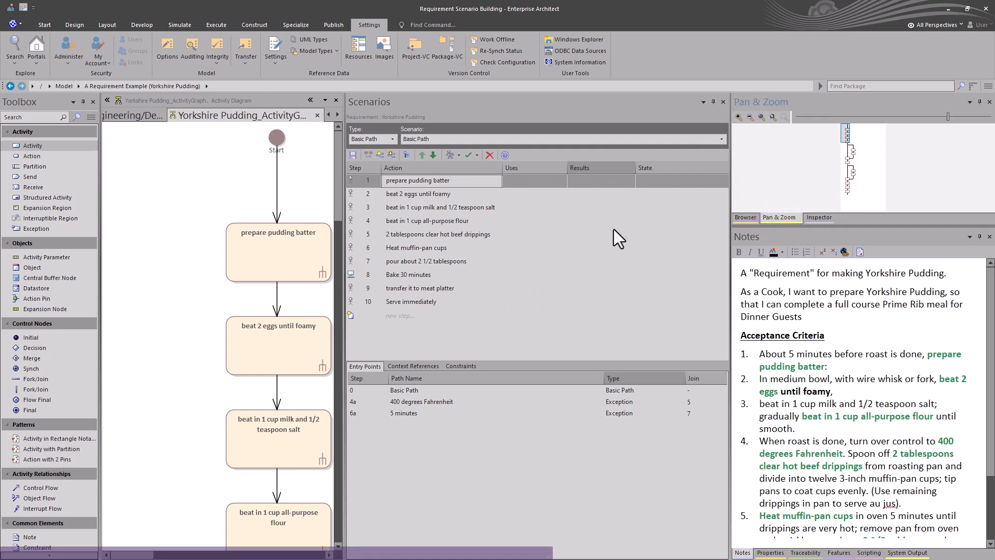
drag(844, 140, 847, 145)
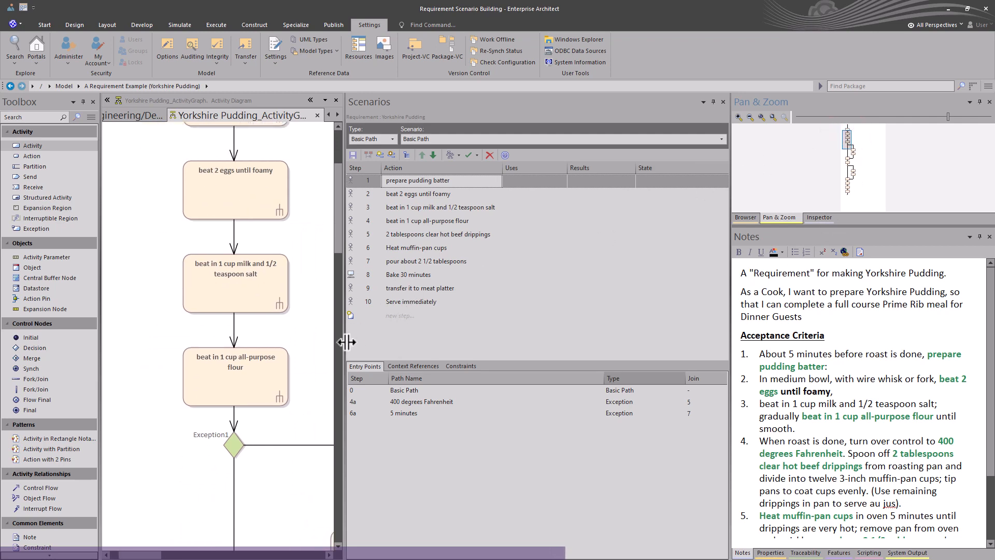
drag(344, 340, 468, 340)
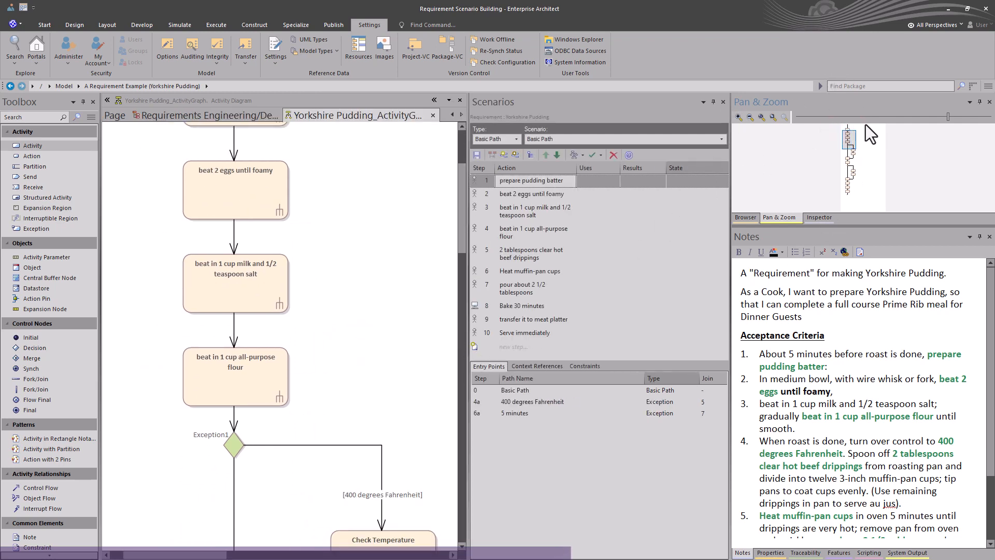
Step: Examine the generated activity diagram's exception decision branches down to the end node
mouse_move(847, 139)
mouse_down()
mouse_move(851, 189)
mouse_move(857, 153)
mouse_move(846, 126)
mouse_up()
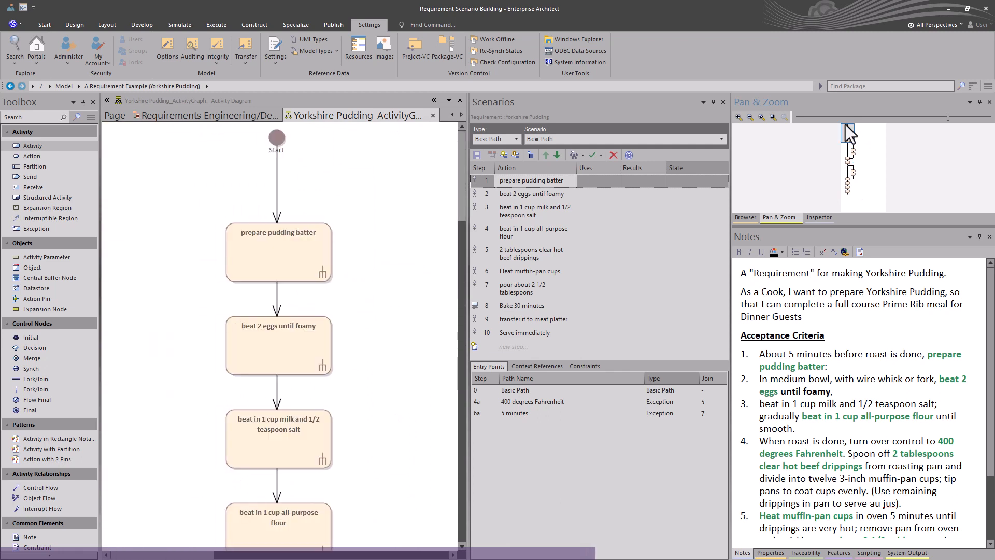
scroll(380, 264, down, 5)
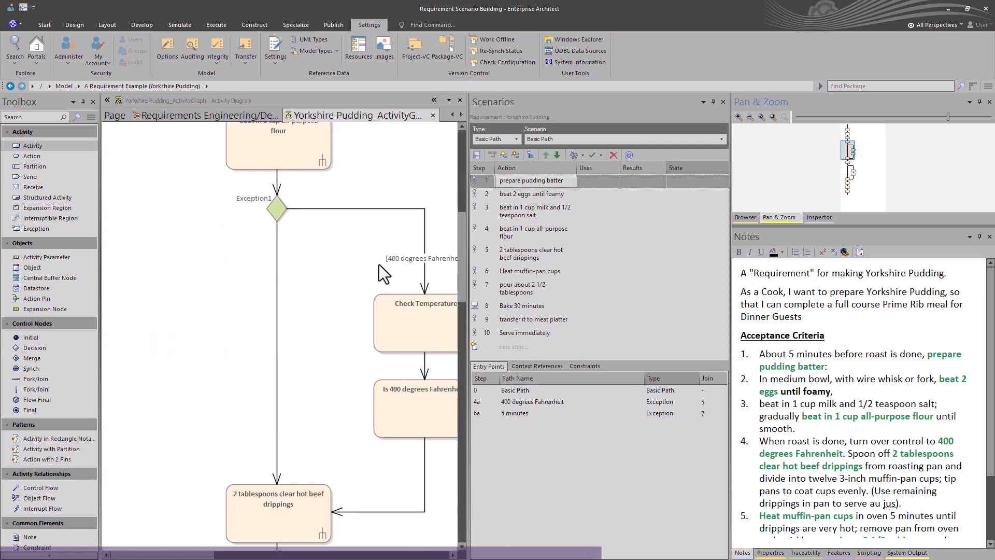
click(278, 214)
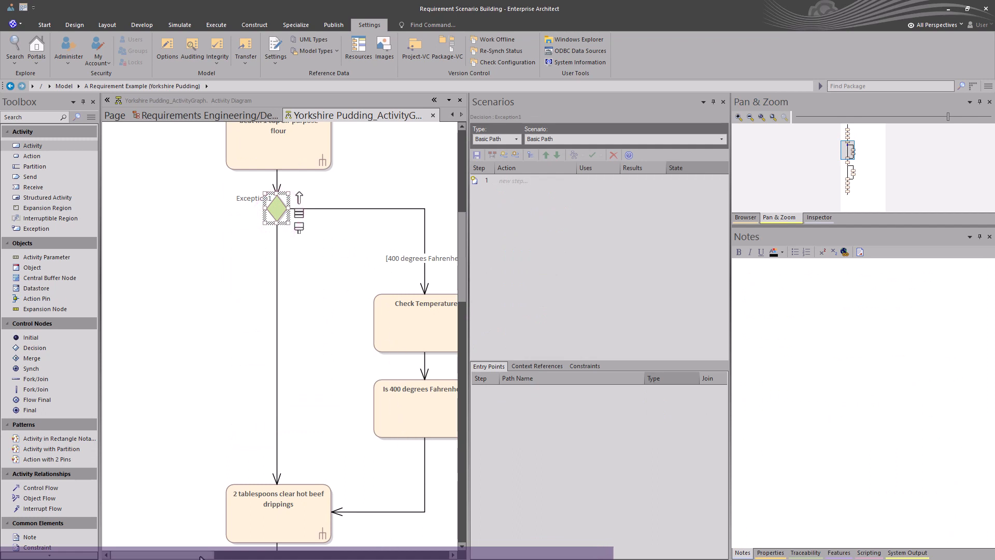
drag(201, 554, 232, 554)
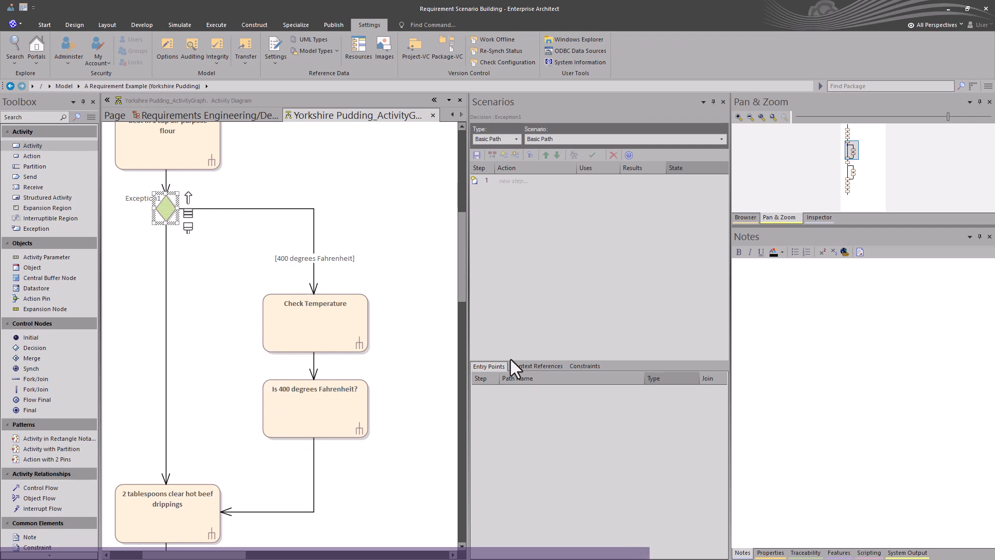
click(850, 148)
drag(850, 151, 851, 189)
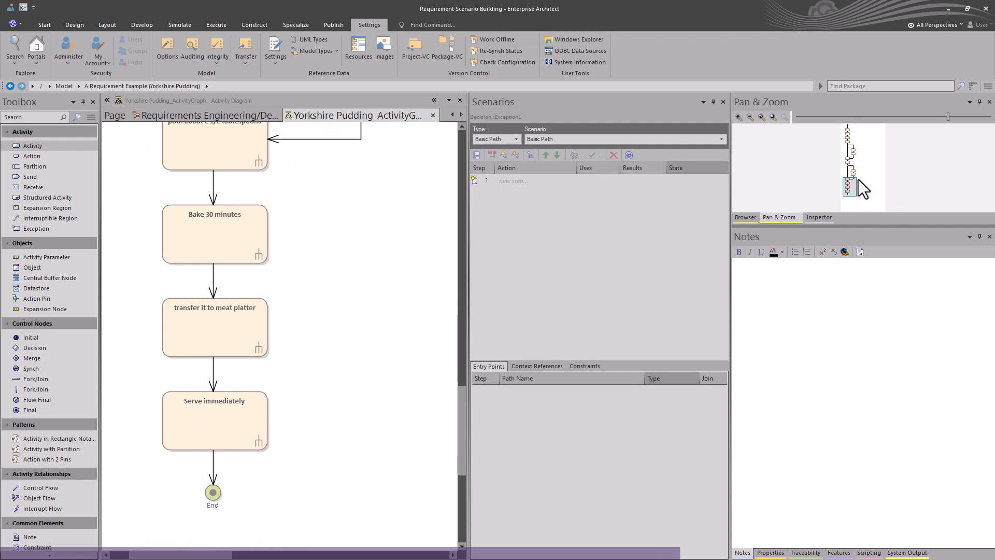
drag(858, 179, 851, 123)
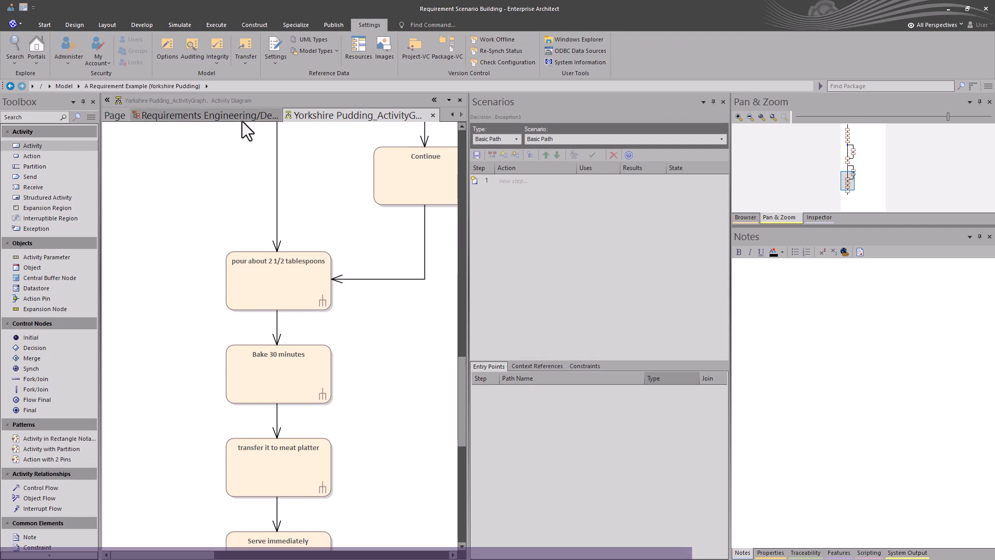
Step: Generate a TestCase diagram from the Yorkshire Pudding requirement's scenarios
click(432, 115)
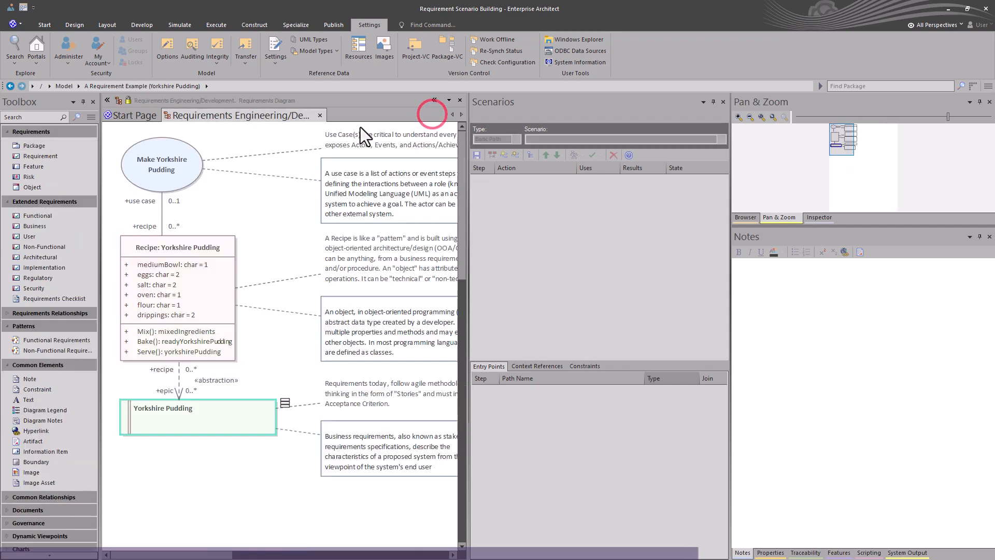
click(236, 423)
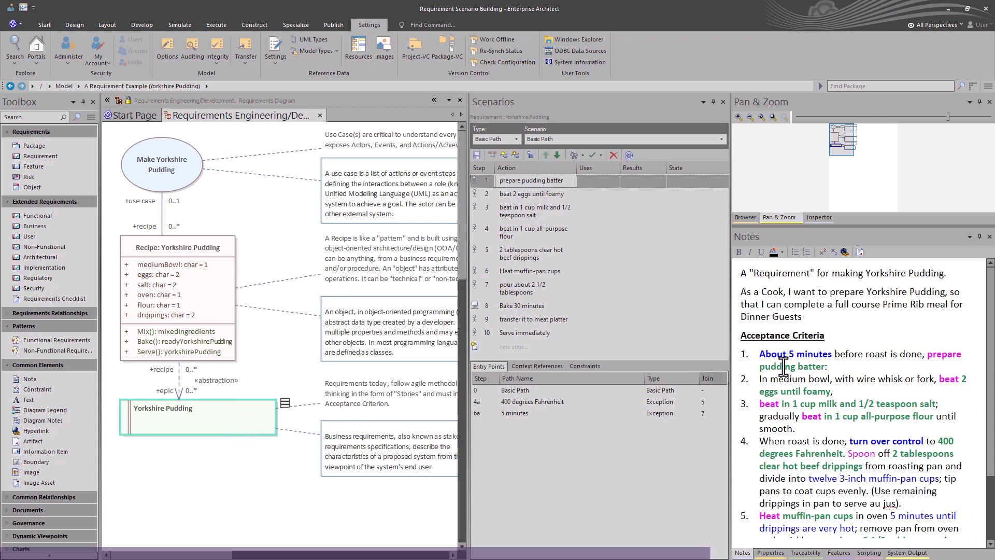
click(600, 155)
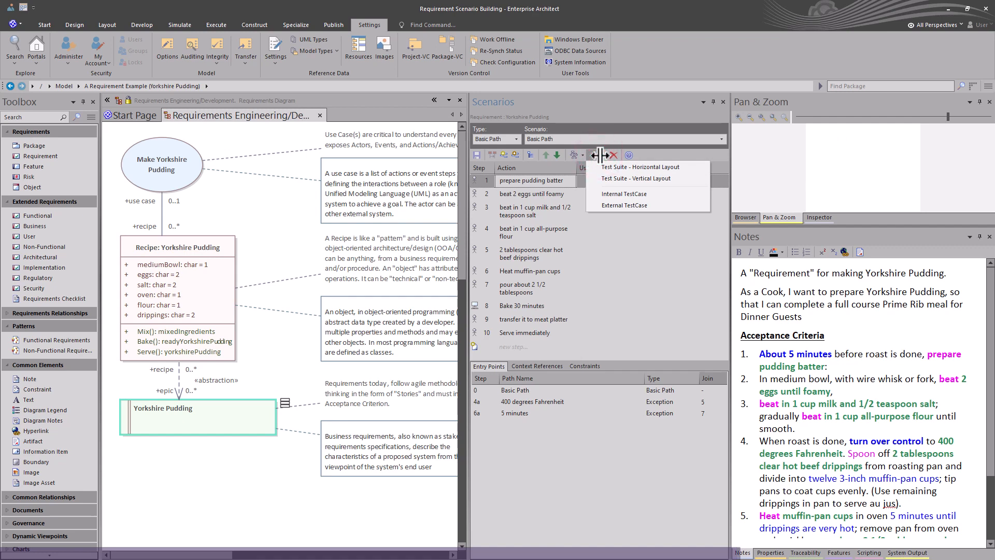
click(612, 194)
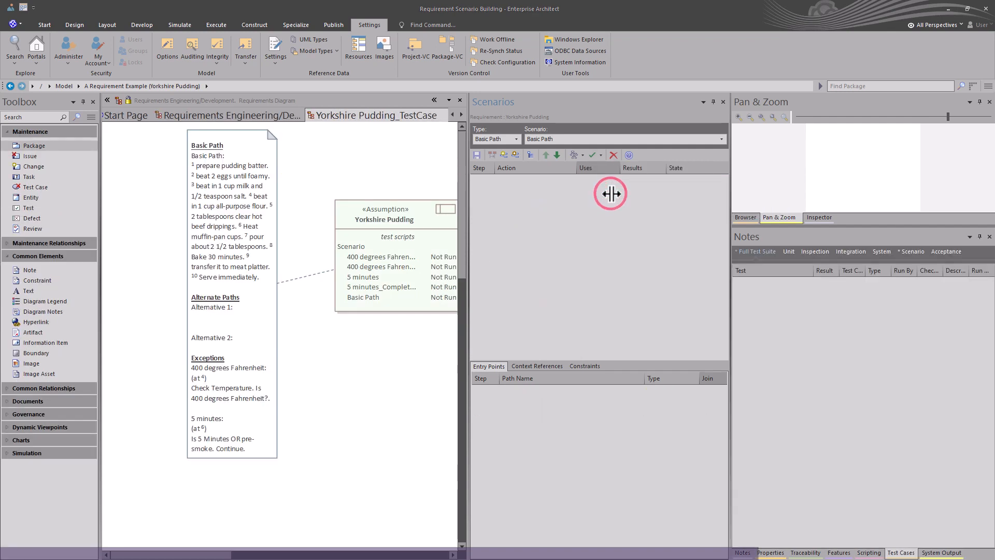
Step: Open the Test Cases window for all test types and inspect the generated scenario tests
click(519, 310)
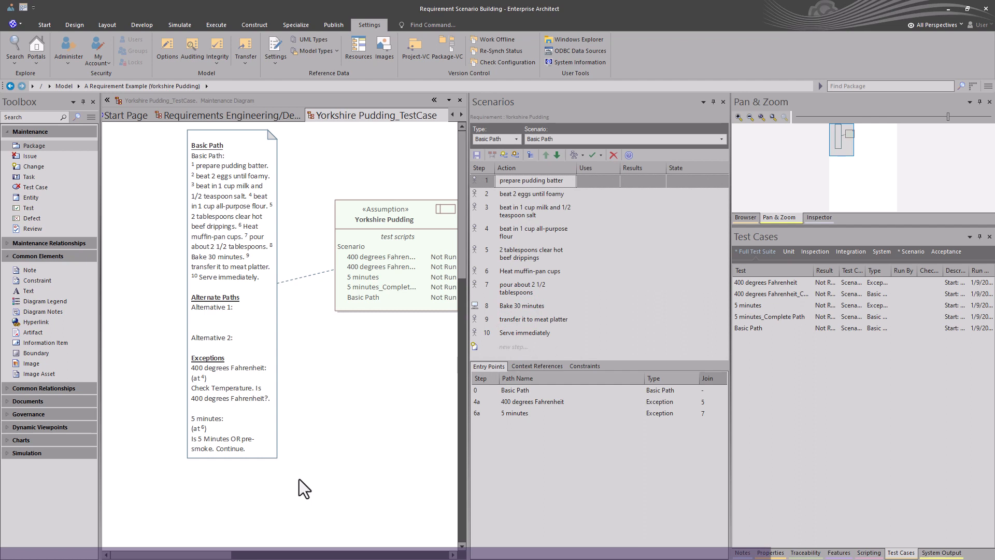
drag(196, 553, 214, 555)
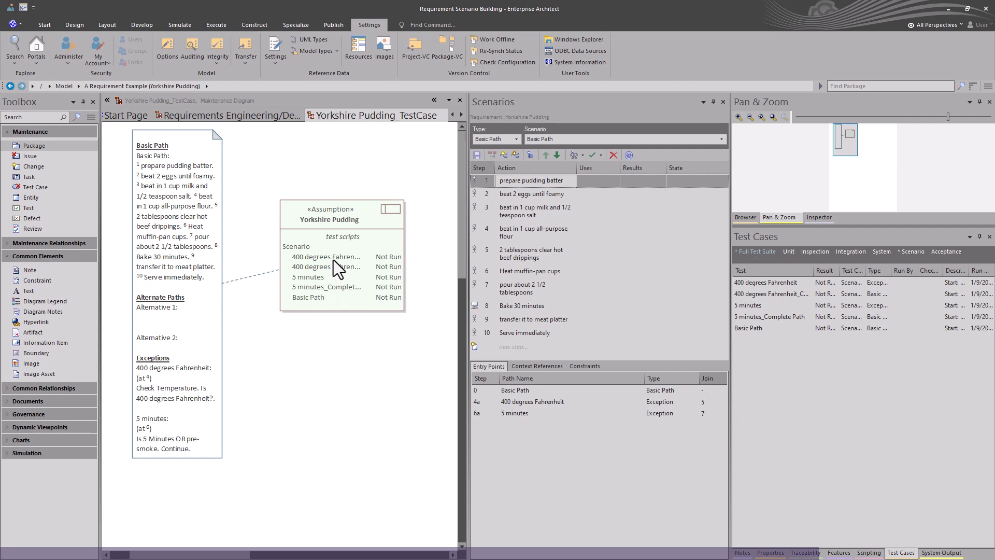
click(790, 238)
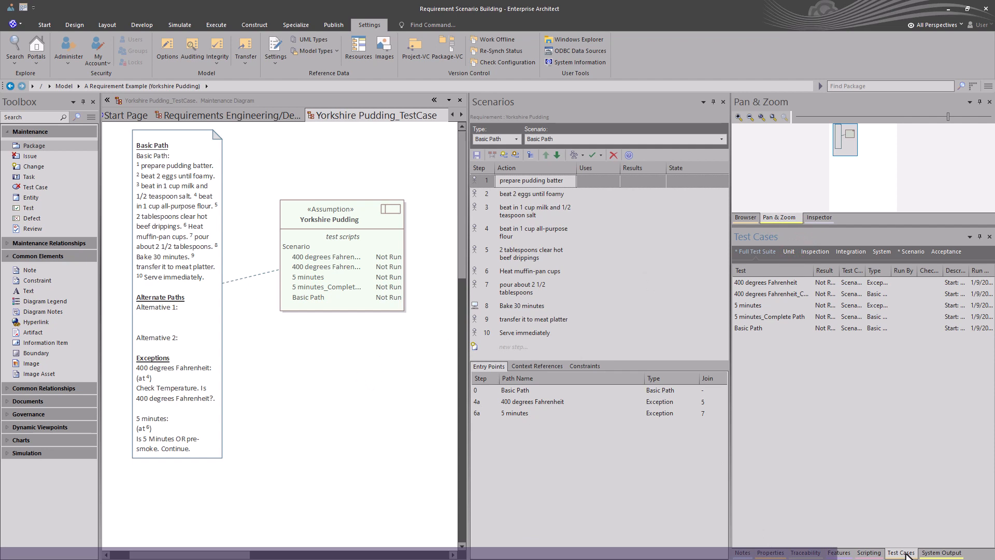
click(258, 23)
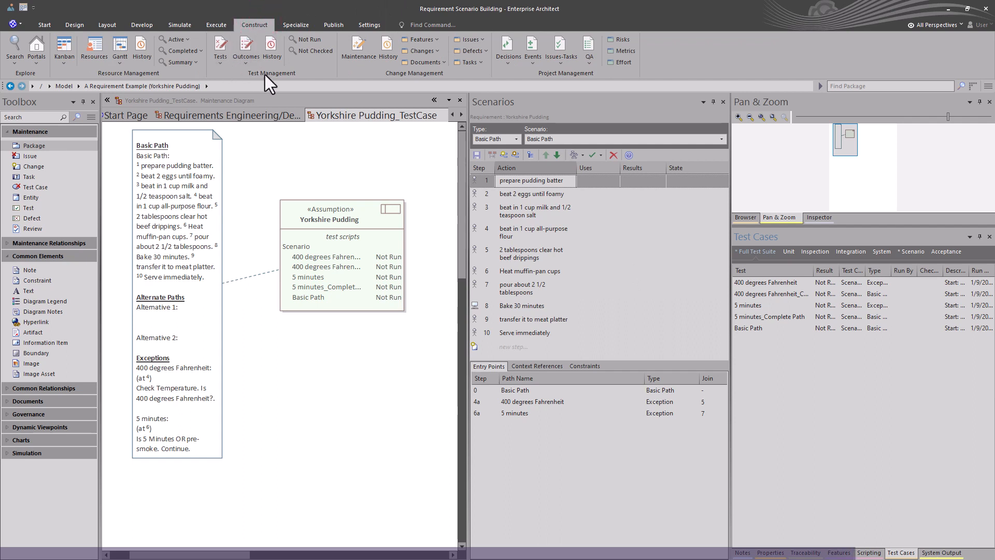
click(221, 68)
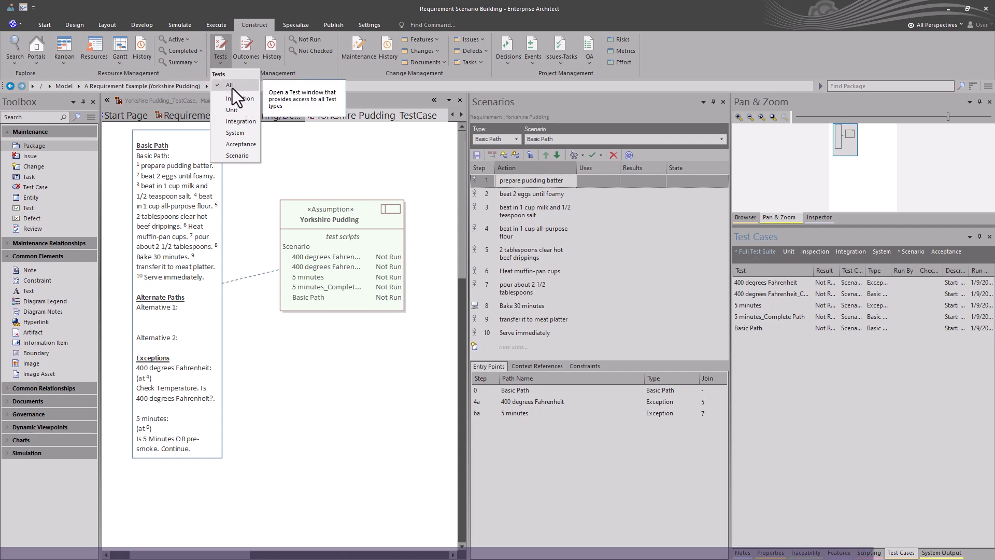
click(824, 500)
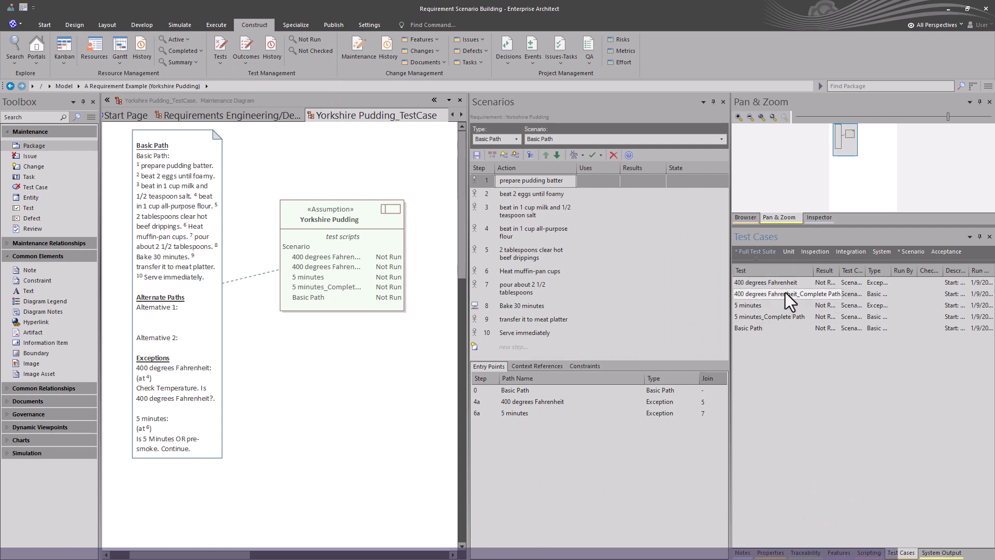
Step: Open the 400 degrees Fahrenheit test's details and review its Description, Input, Acceptance Criteria, Results tabs and Result options
double_click(768, 284)
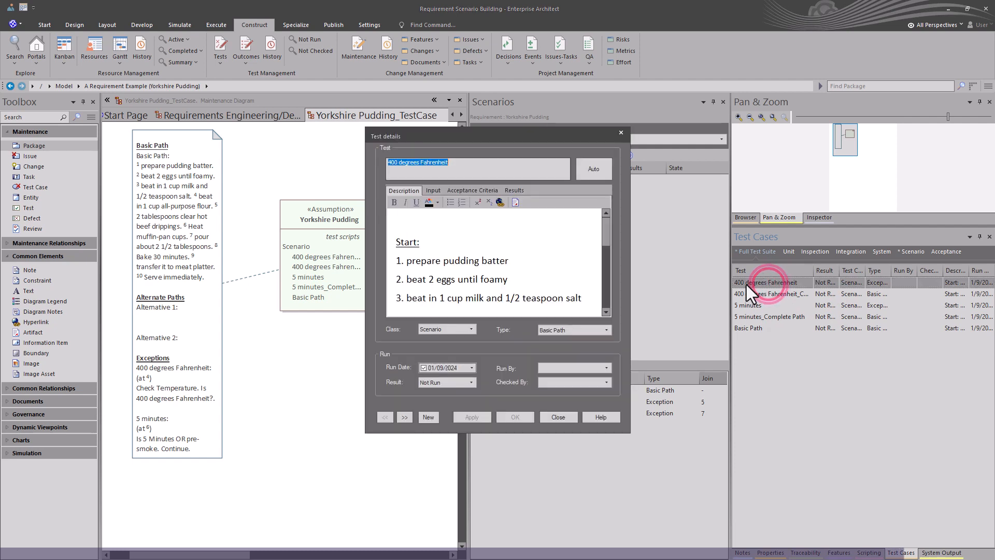
scroll(498, 269, down, 1)
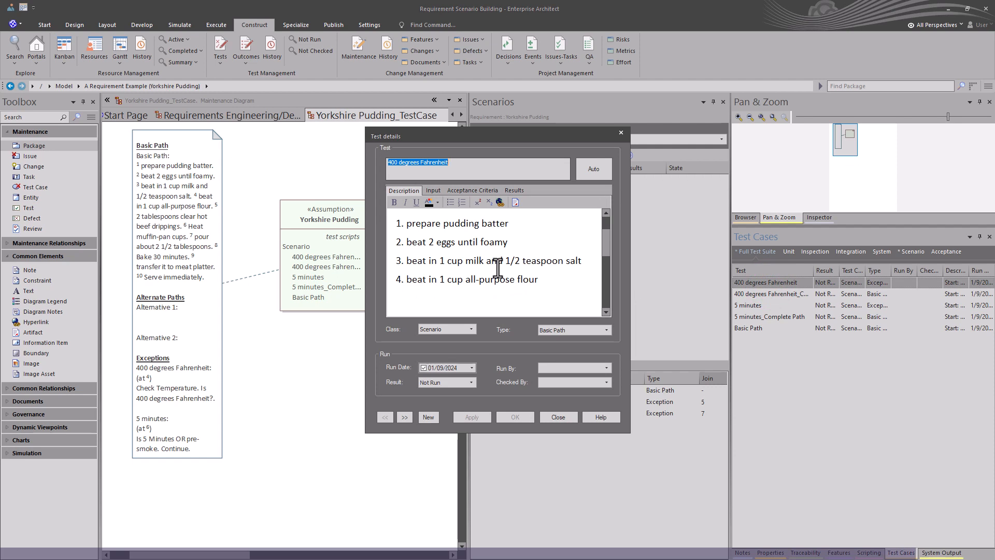
click(434, 194)
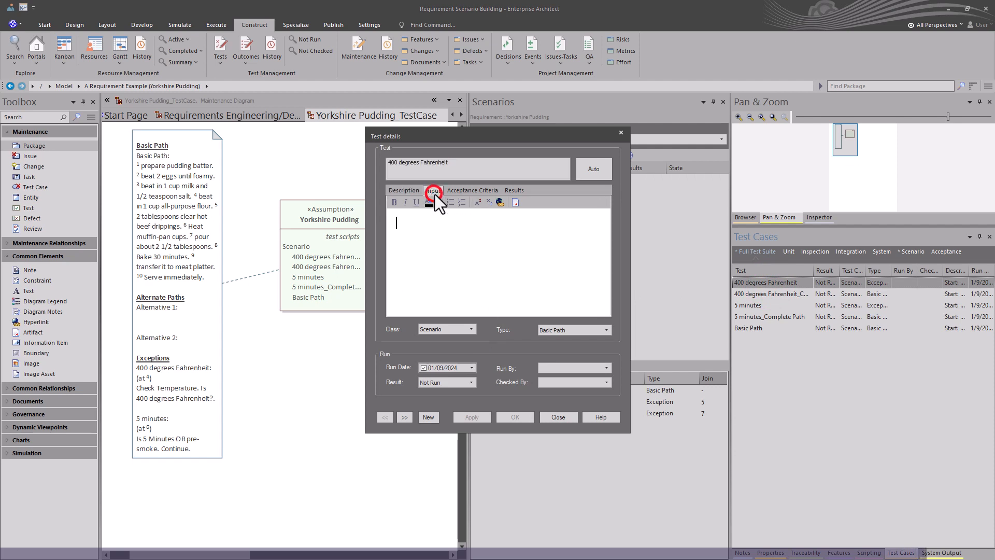
click(462, 191)
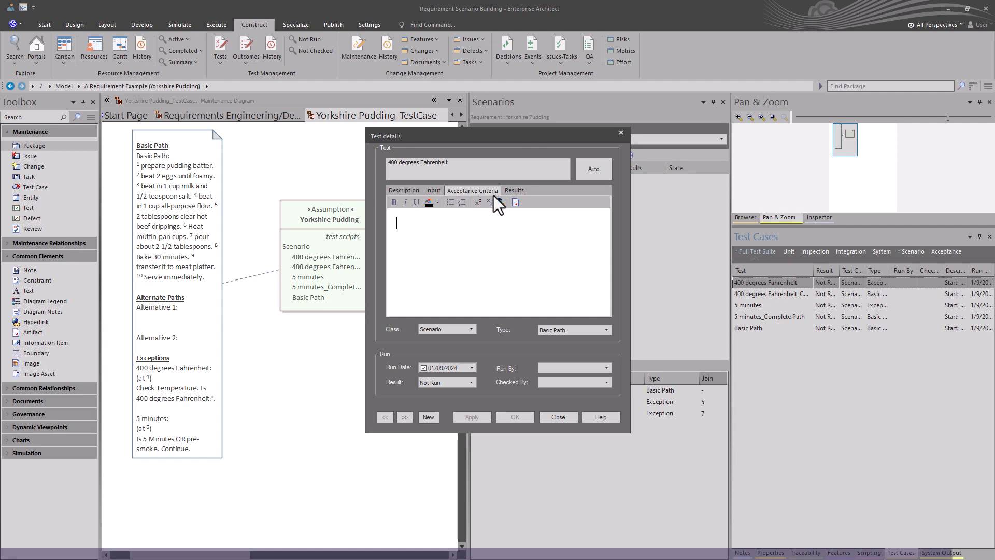
click(509, 192)
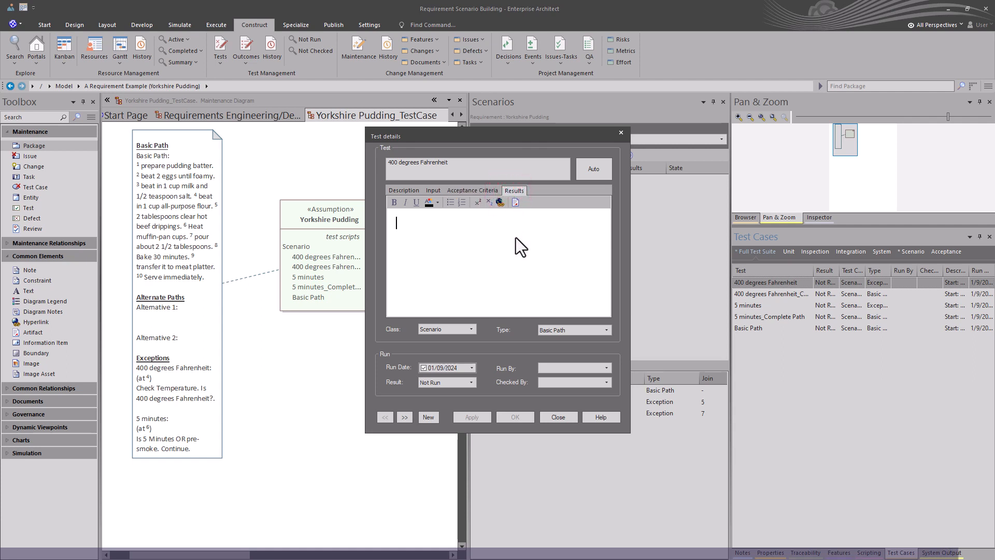
click(471, 383)
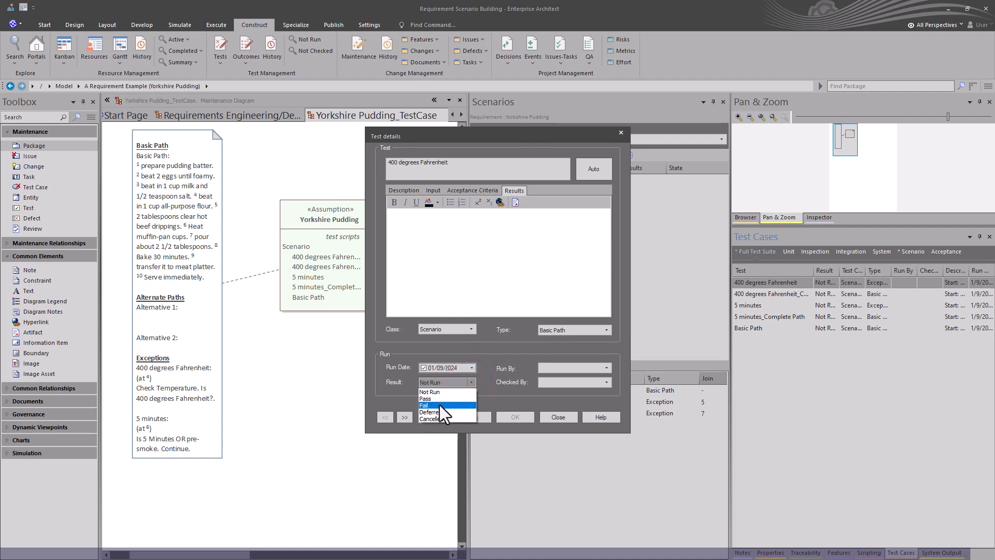
click(471, 381)
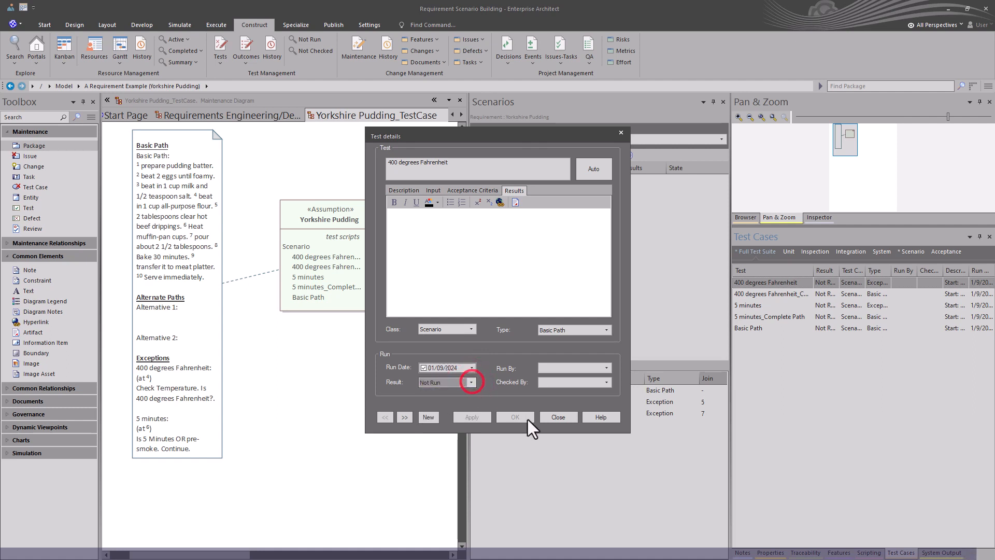
click(558, 417)
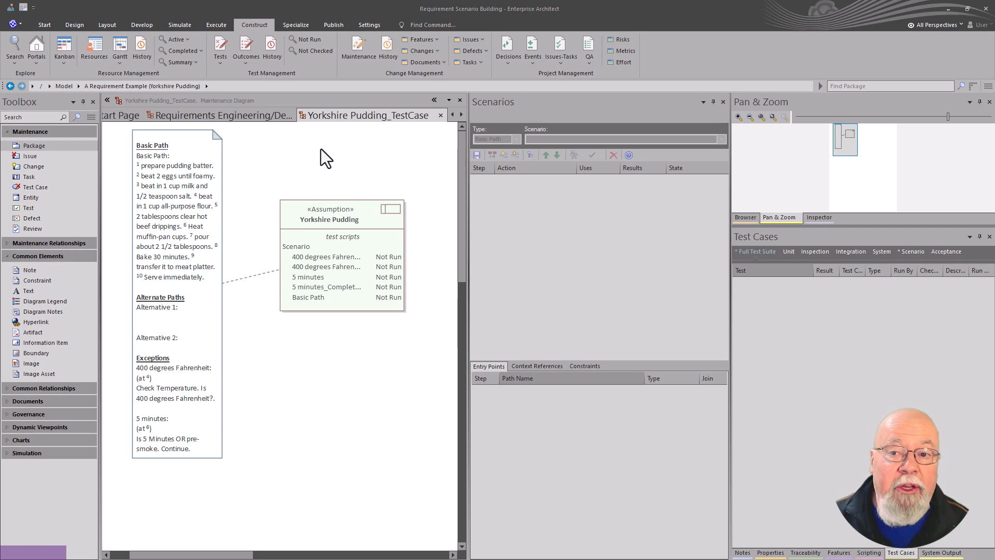
Step: Review the Yorkshire Pudding requirement's acceptance criteria notes, selecting the About 5 minutes and turn over control phrases
click(245, 116)
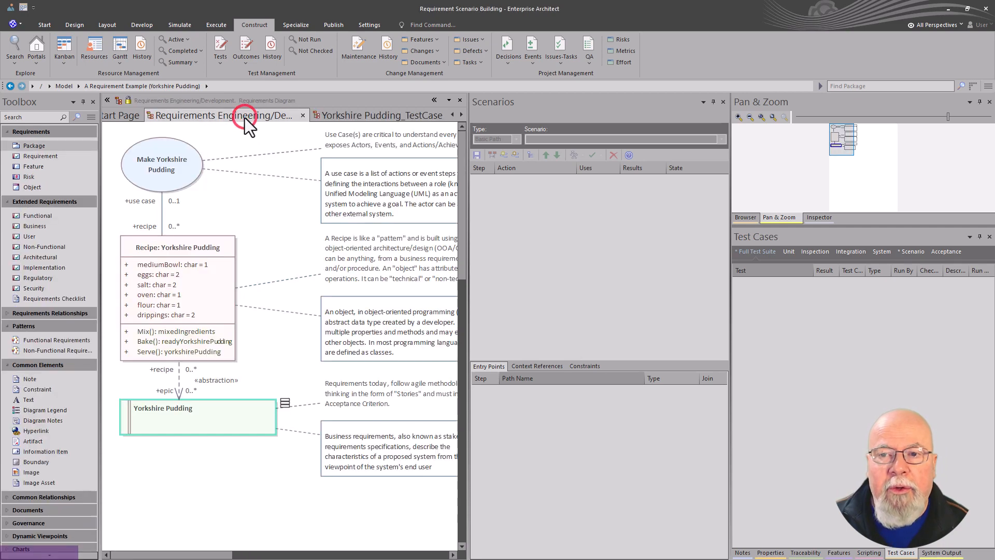
click(250, 433)
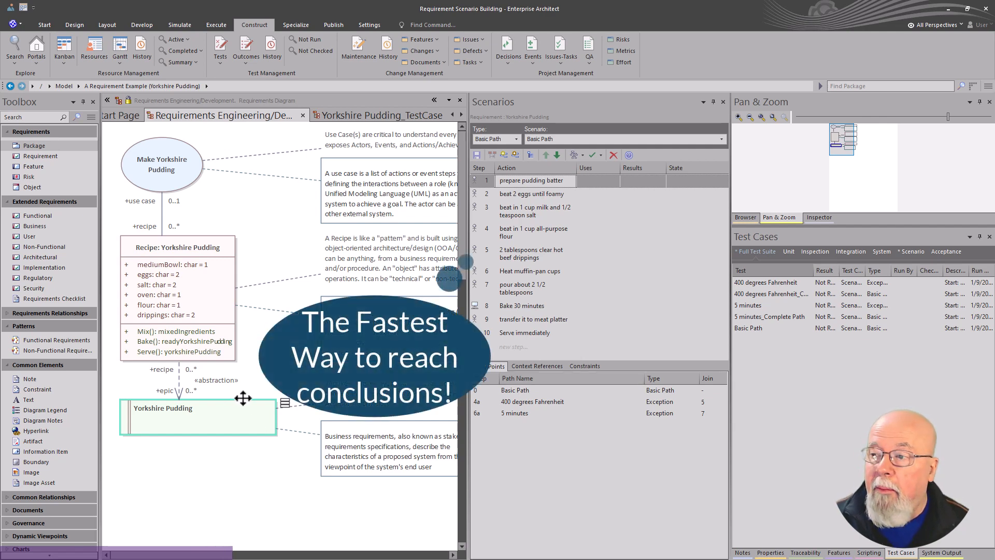
click(743, 553)
scroll(797, 373, down, 1)
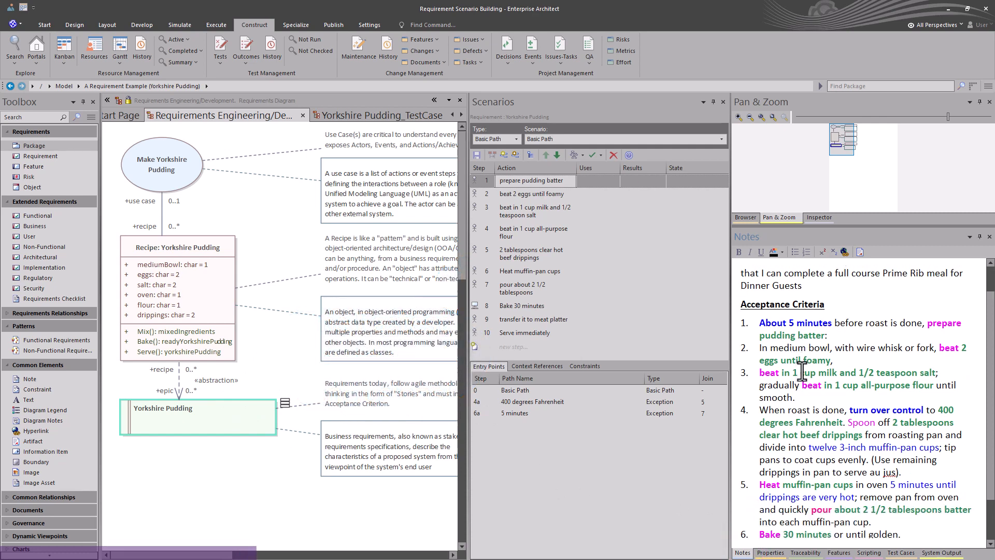
drag(760, 321, 832, 324)
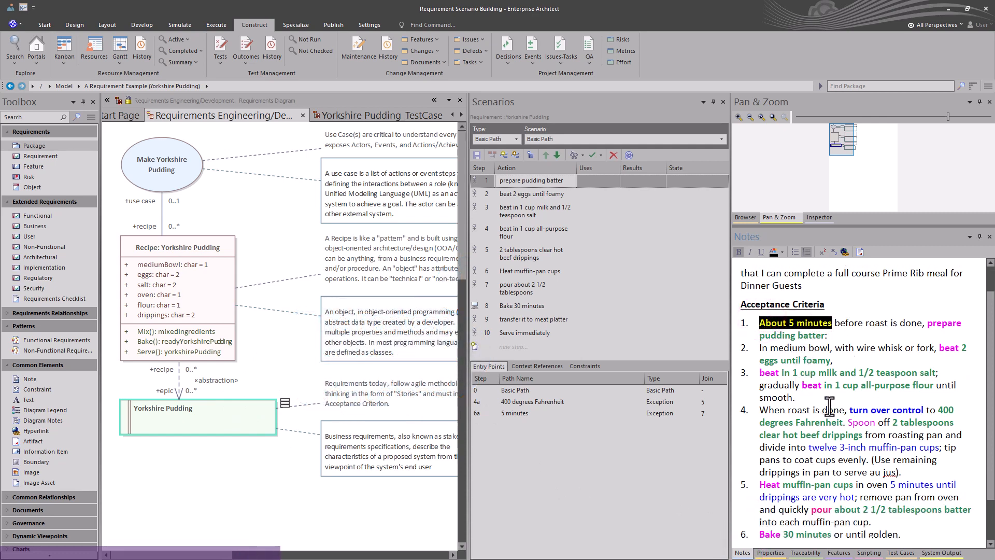
drag(849, 410, 926, 409)
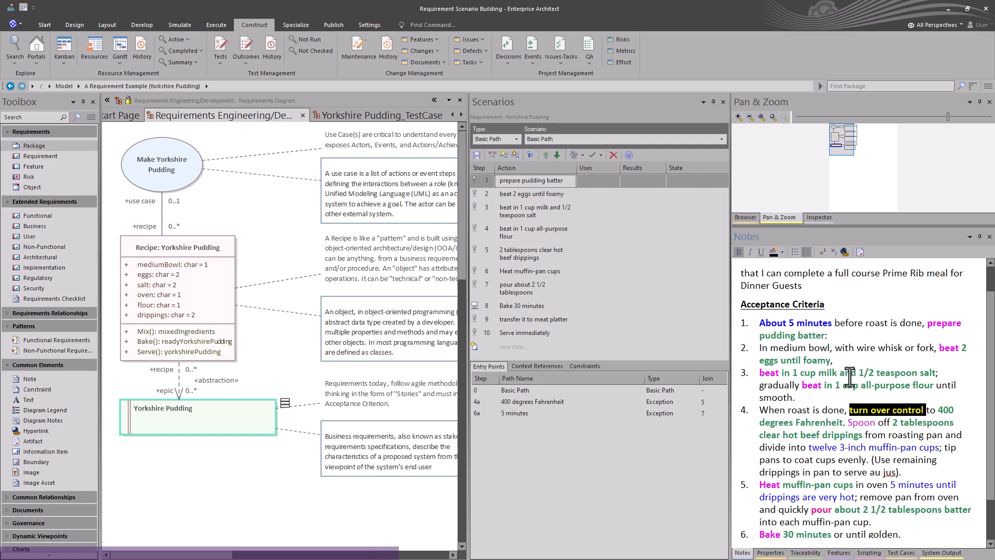
scroll(850, 373, down, 3)
scroll(850, 373, up, 2)
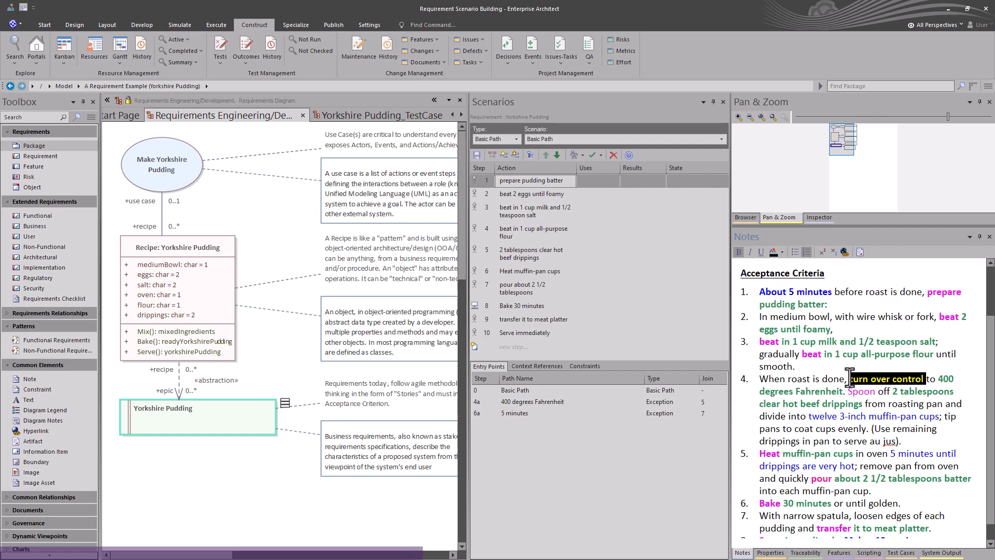
scroll(849, 377, down, 2)
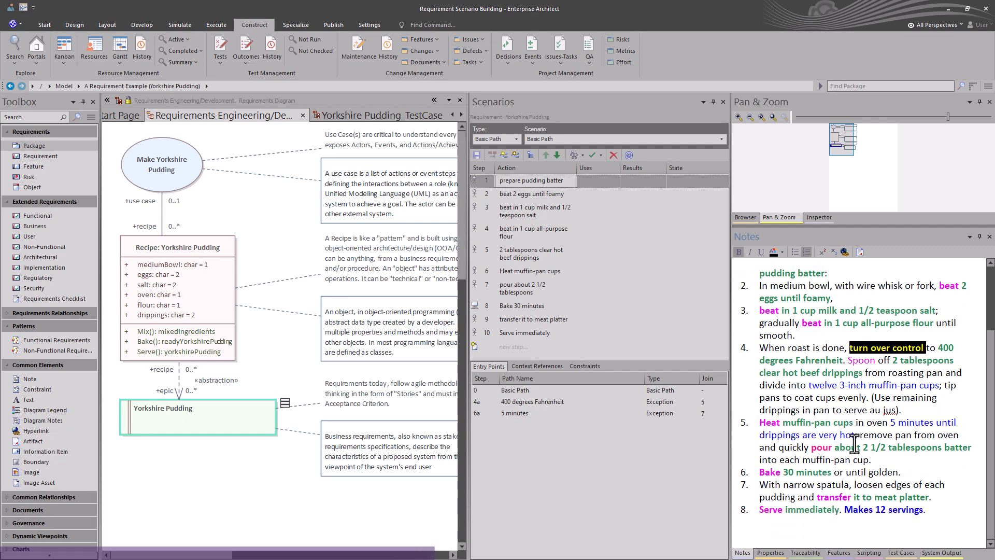
scroll(872, 419, up, 2)
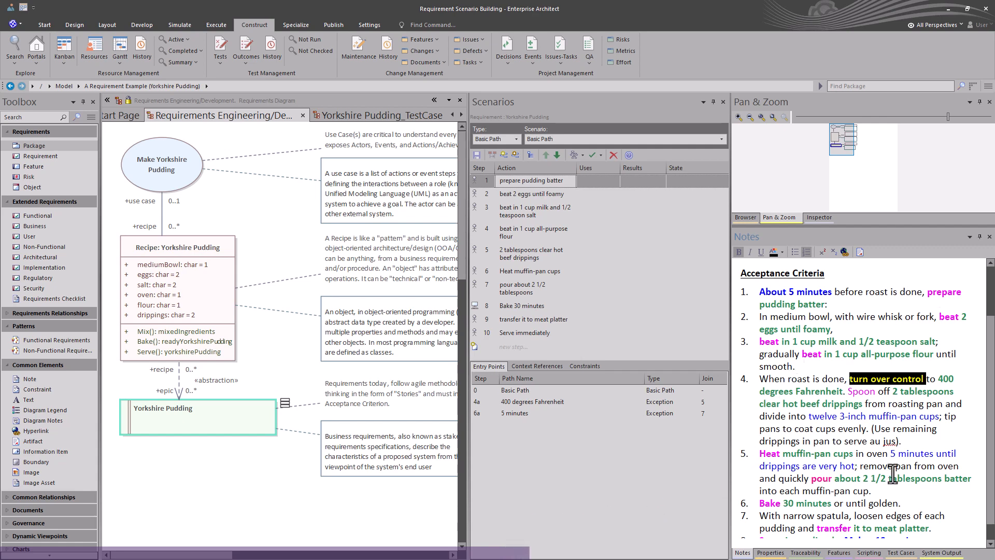
Step: Open the Yorkshire Pudding requirement's properties and review its Type options before closing
click(230, 416)
double_click(231, 416)
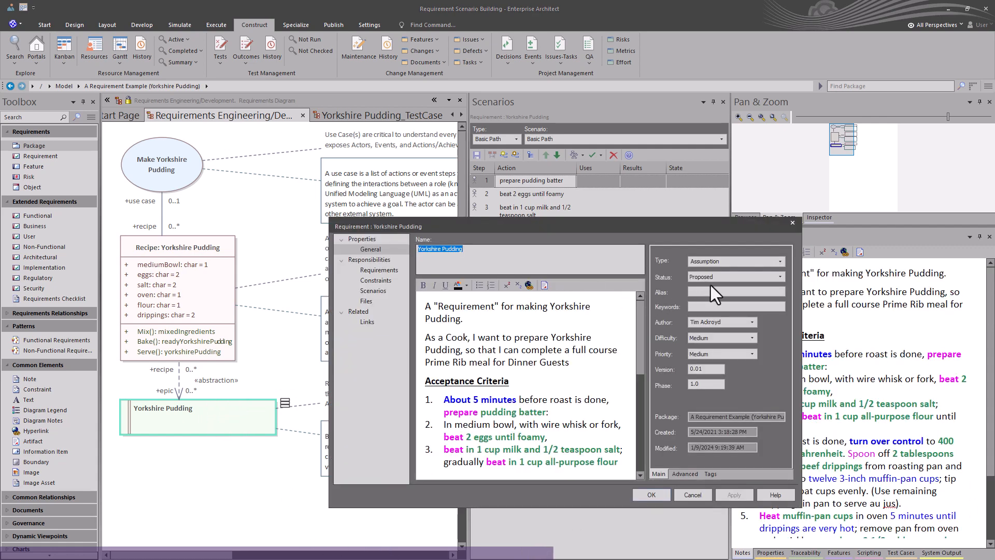
click(741, 261)
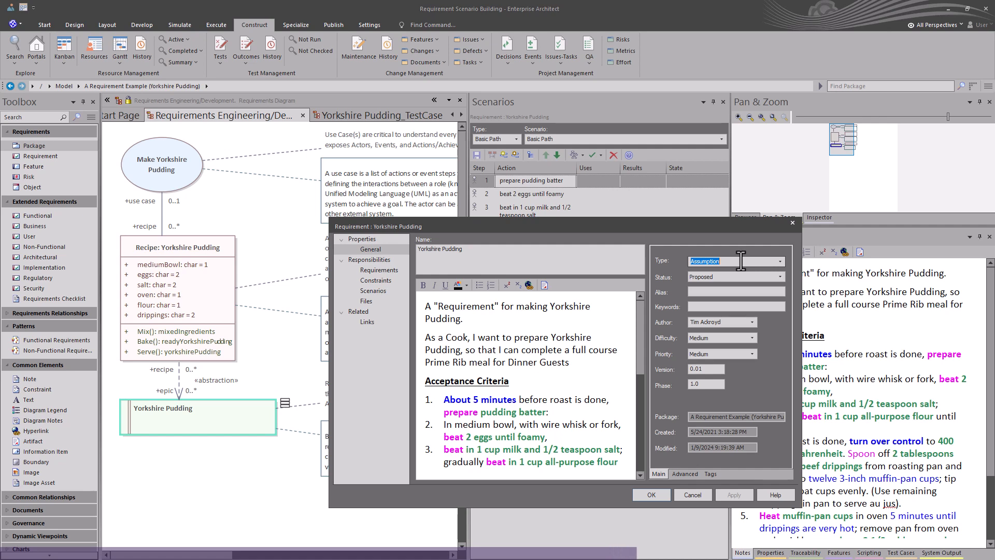
click(781, 261)
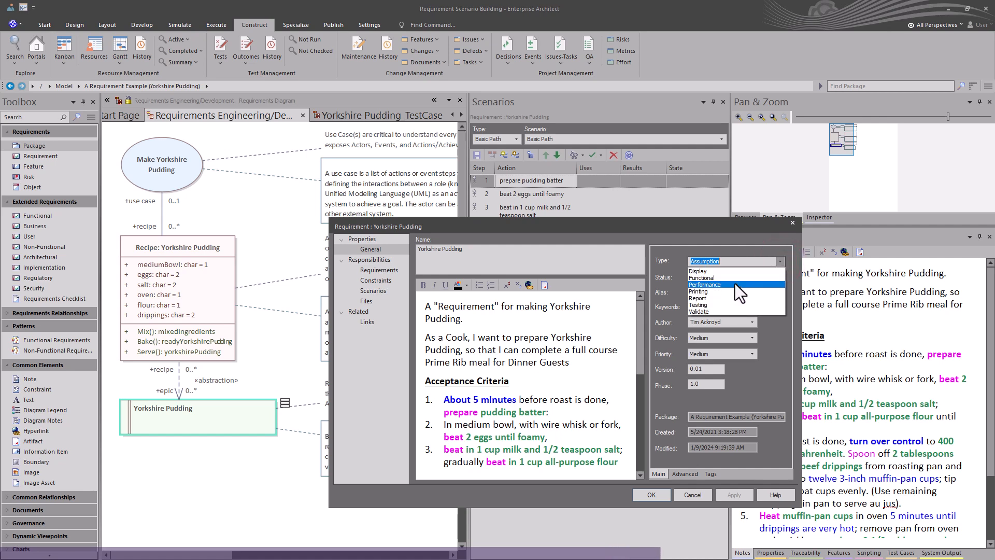
click(588, 344)
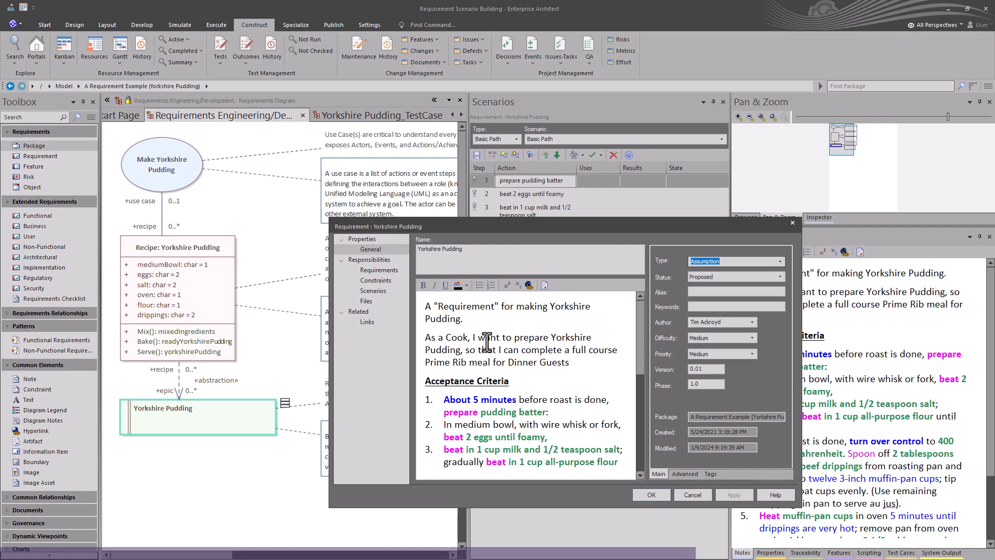
click(651, 495)
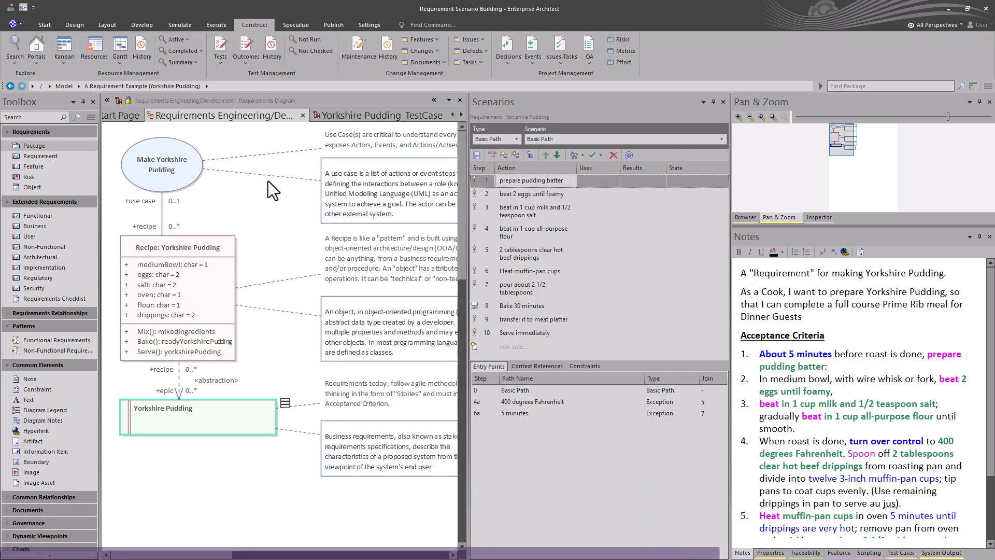
Step: Revisit the test case diagram's test scripts element, then return to the requirements diagram
click(374, 116)
click(373, 264)
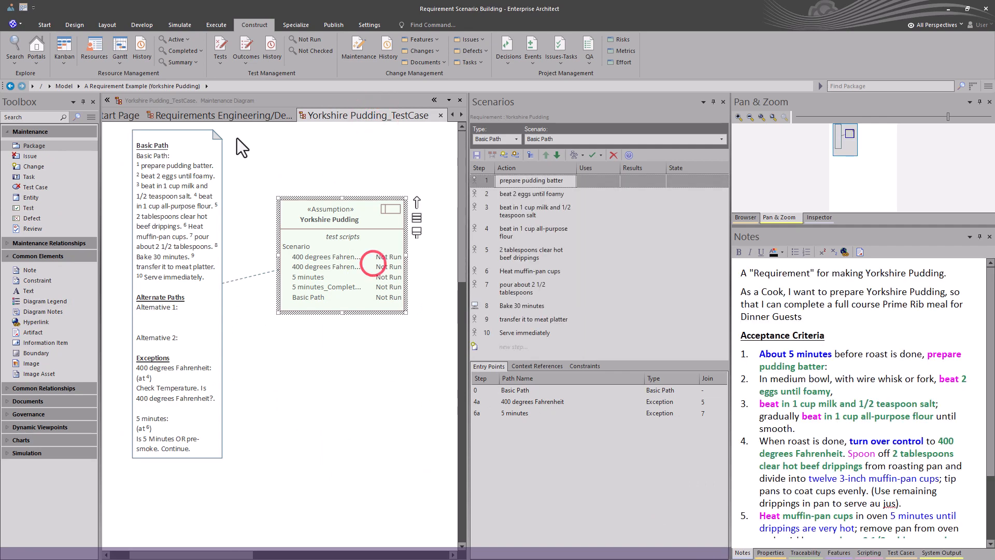
click(251, 112)
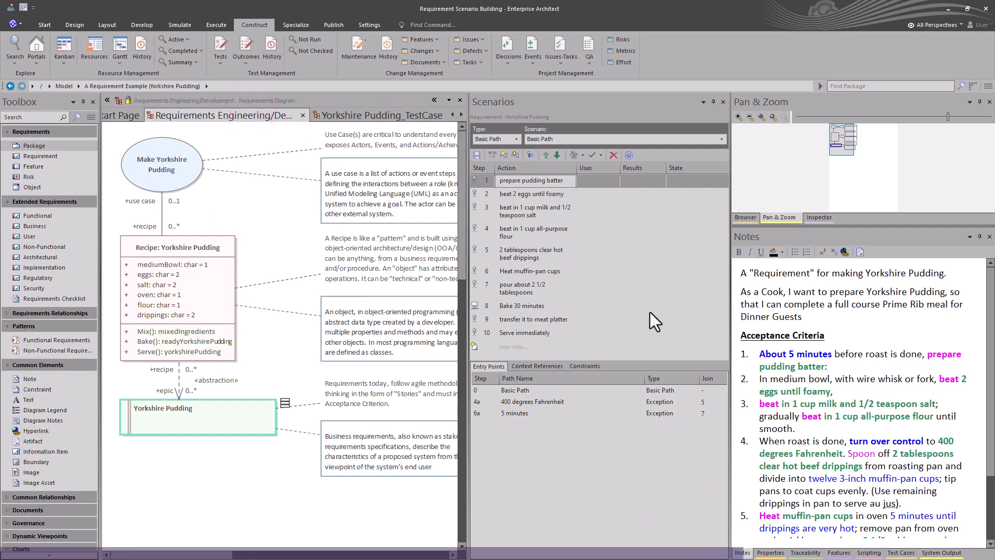
Step: Regenerate the Activity diagram from the Basic Path scenario, overwriting the existing diagram
click(580, 154)
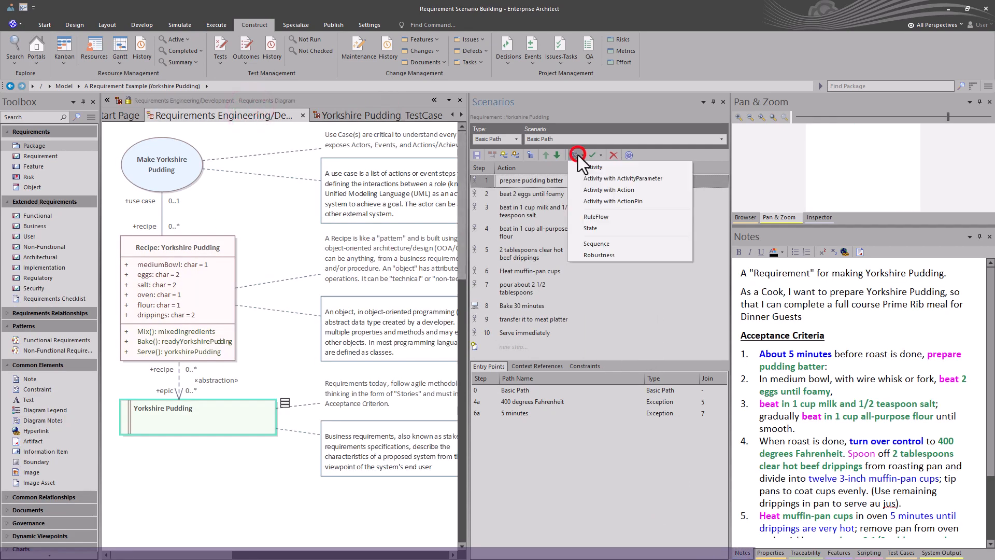
click(581, 167)
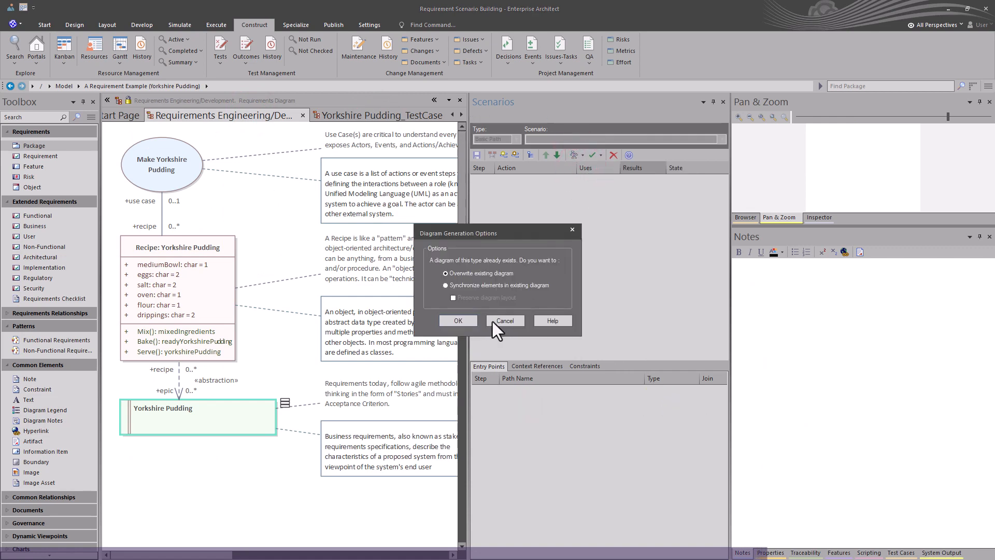
click(461, 320)
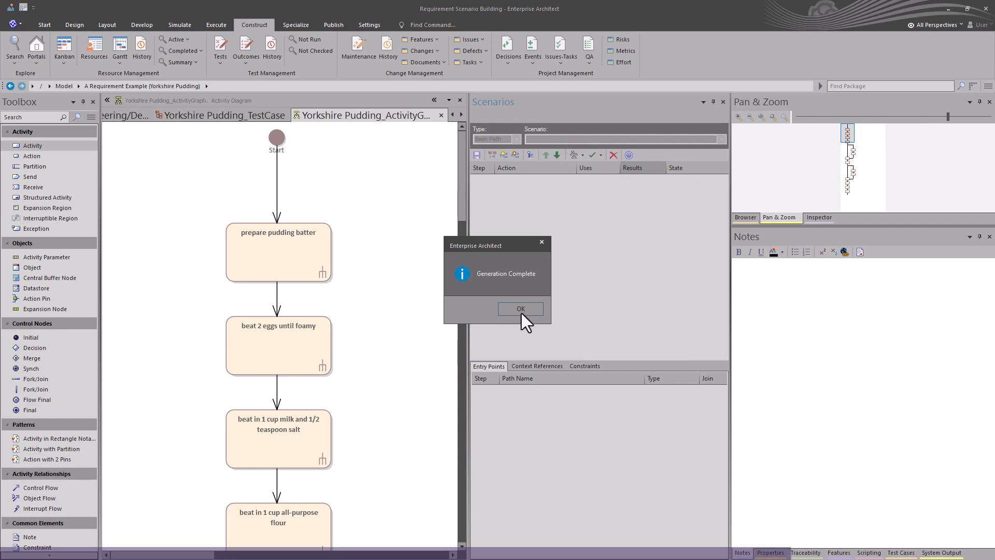
Step: Dismiss the generation notice and review the regenerated Activity diagram's action flow and exception decision
click(520, 309)
scroll(406, 329, down, 5)
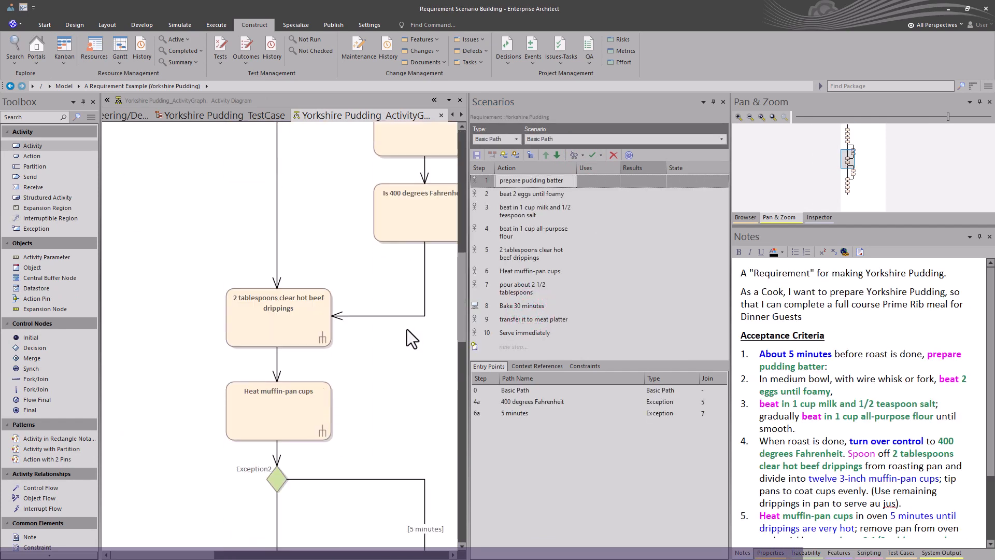
scroll(407, 329, up, 5)
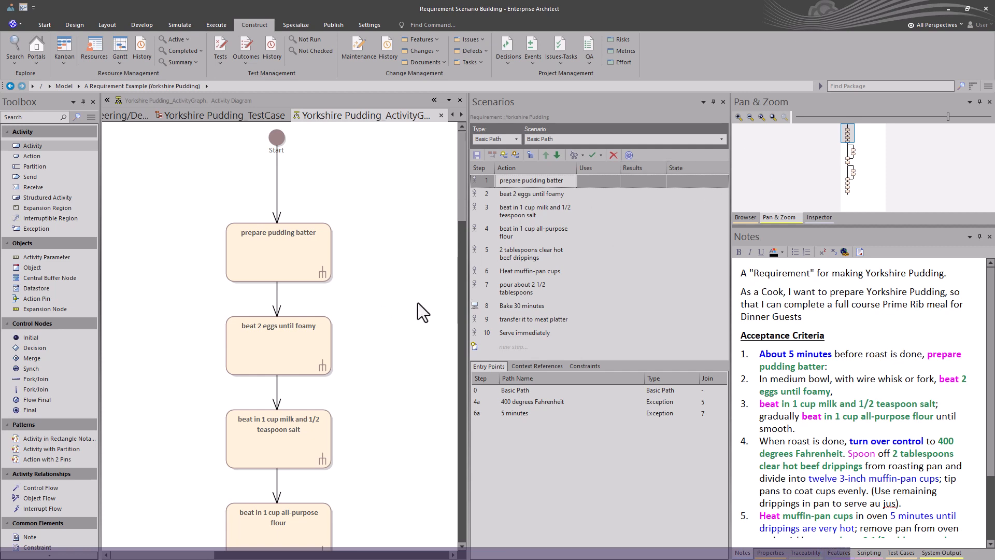
Step: Regenerate the Activity diagram from the Basic Path scenario, synchronizing elements in the existing diagram and preserving its layout
click(576, 154)
click(582, 170)
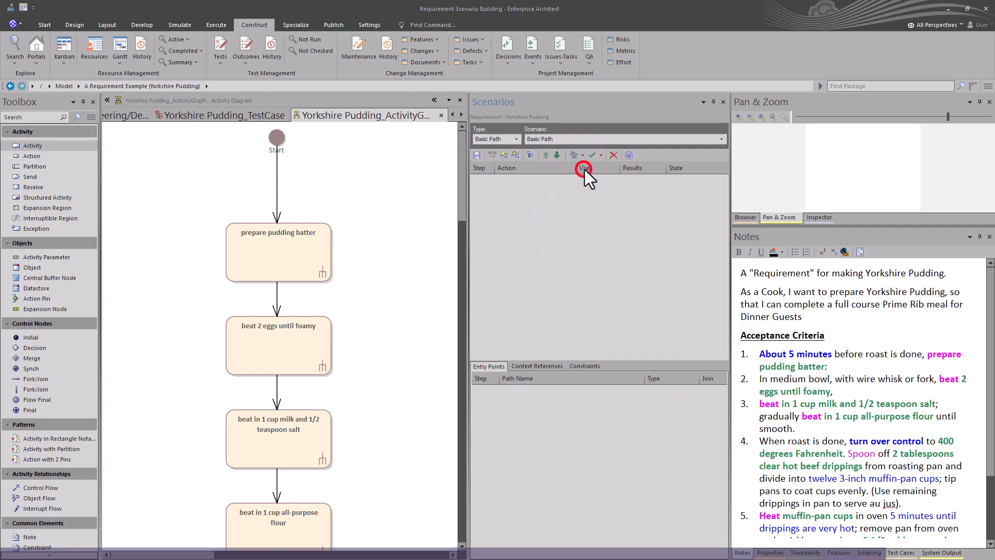
click(484, 281)
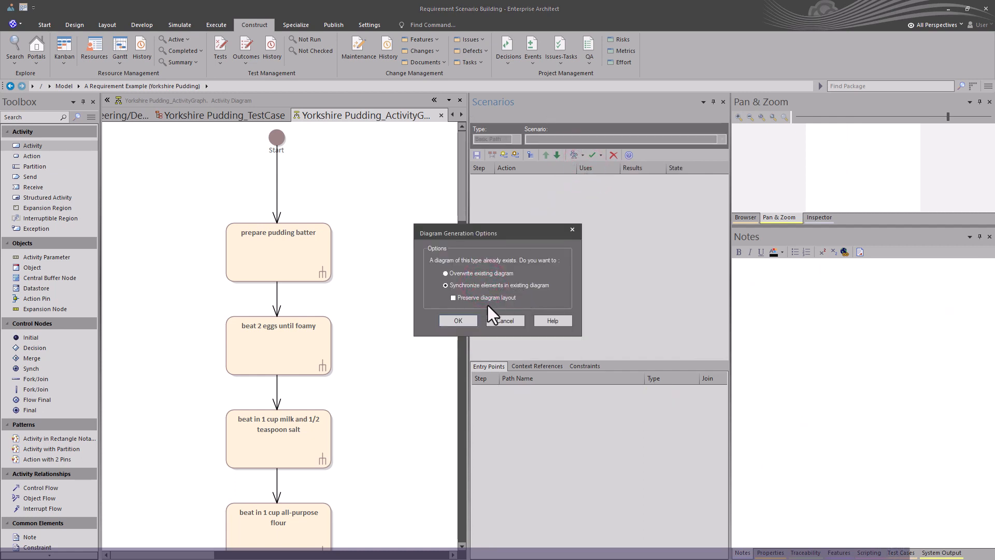
click(487, 299)
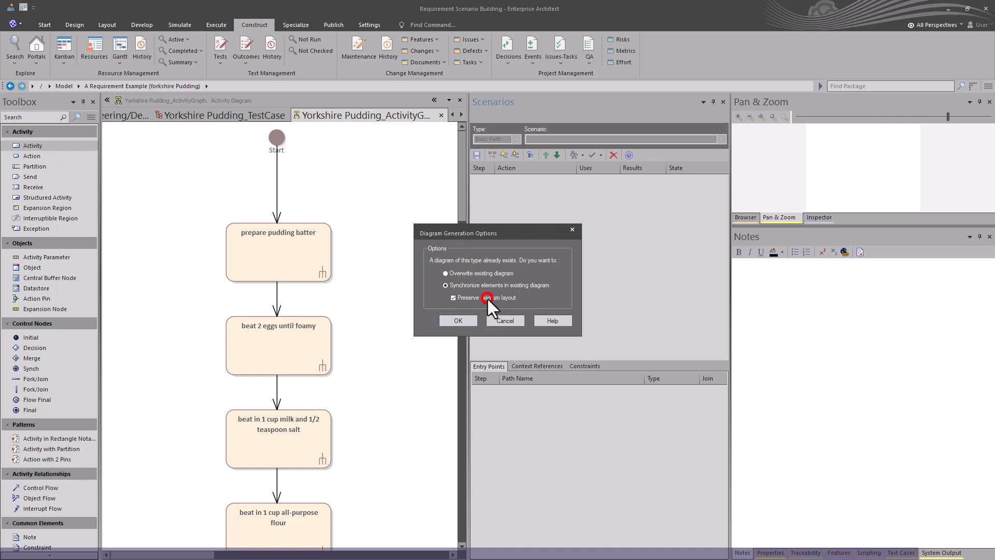
click(462, 319)
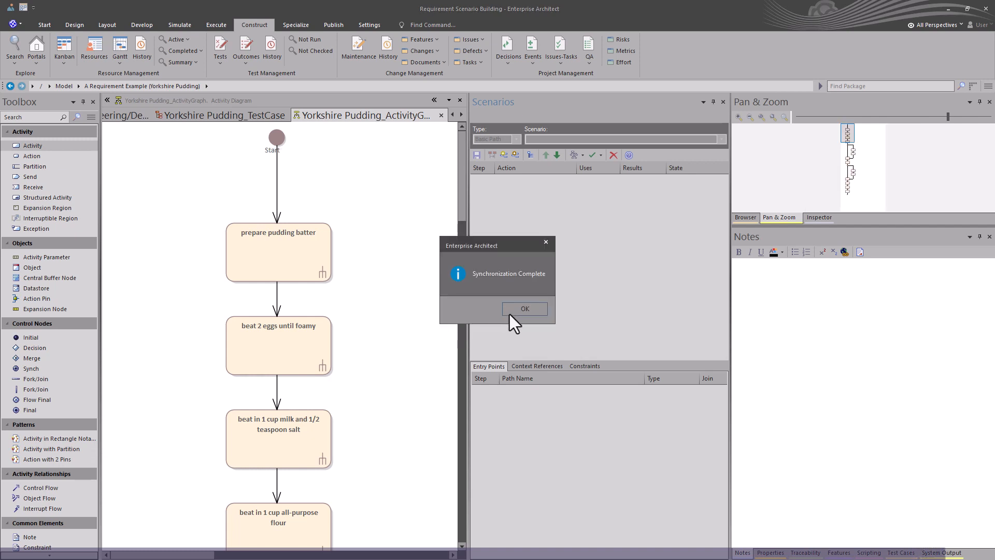
click(516, 312)
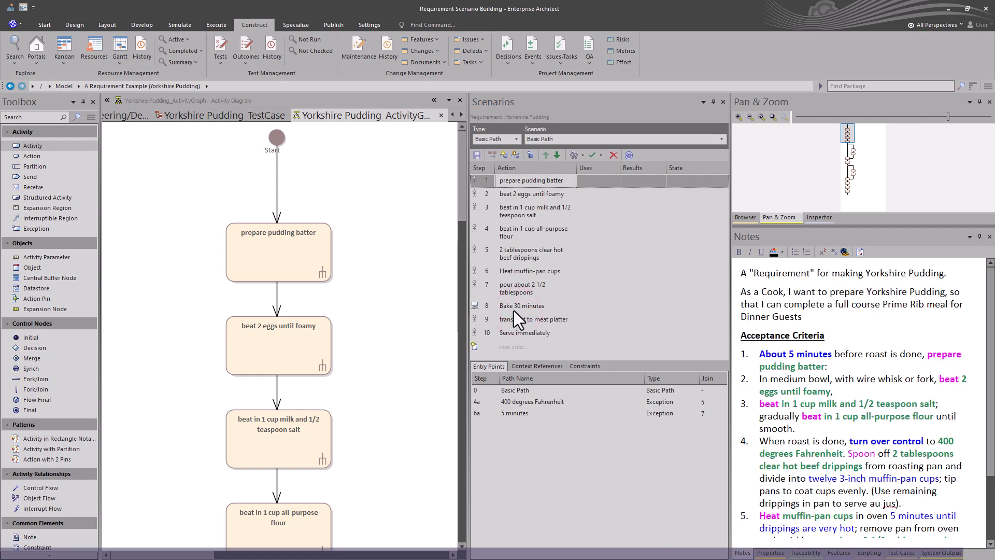